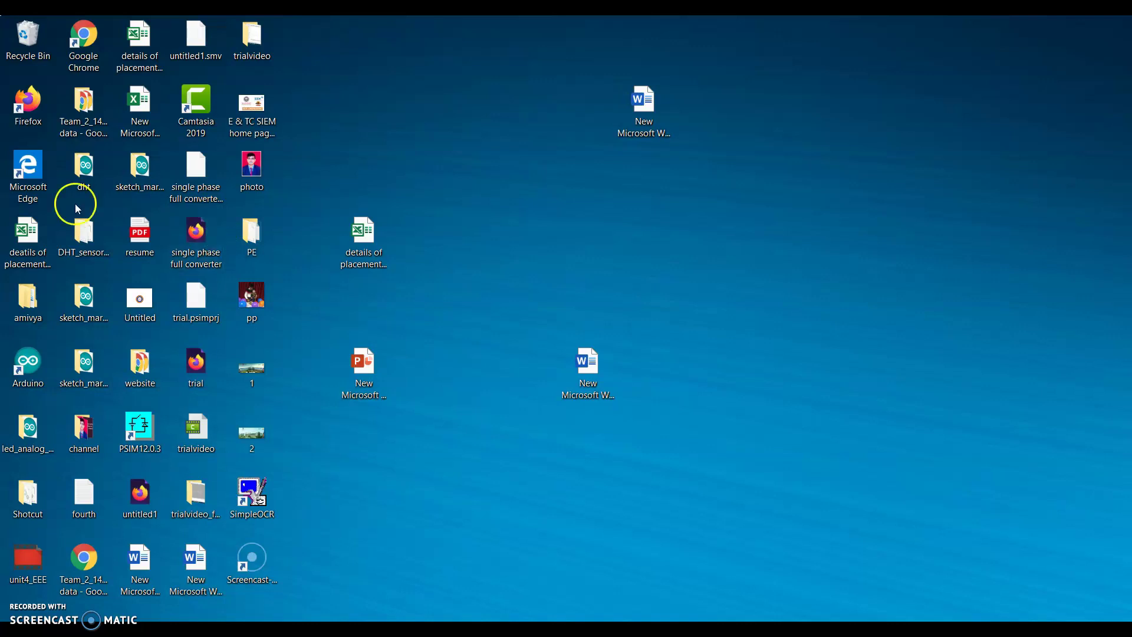
# Start Google Chrome and open the Google search page, ready to enter a query.
pyautogui.doubleClick(82, 66)
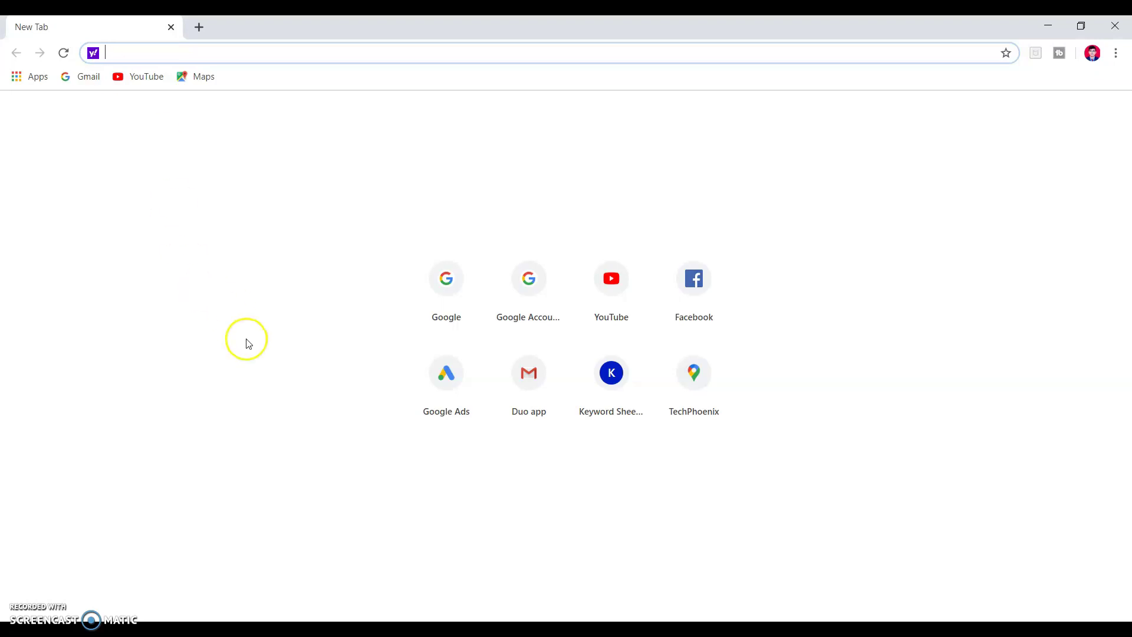
pyautogui.click(461, 285)
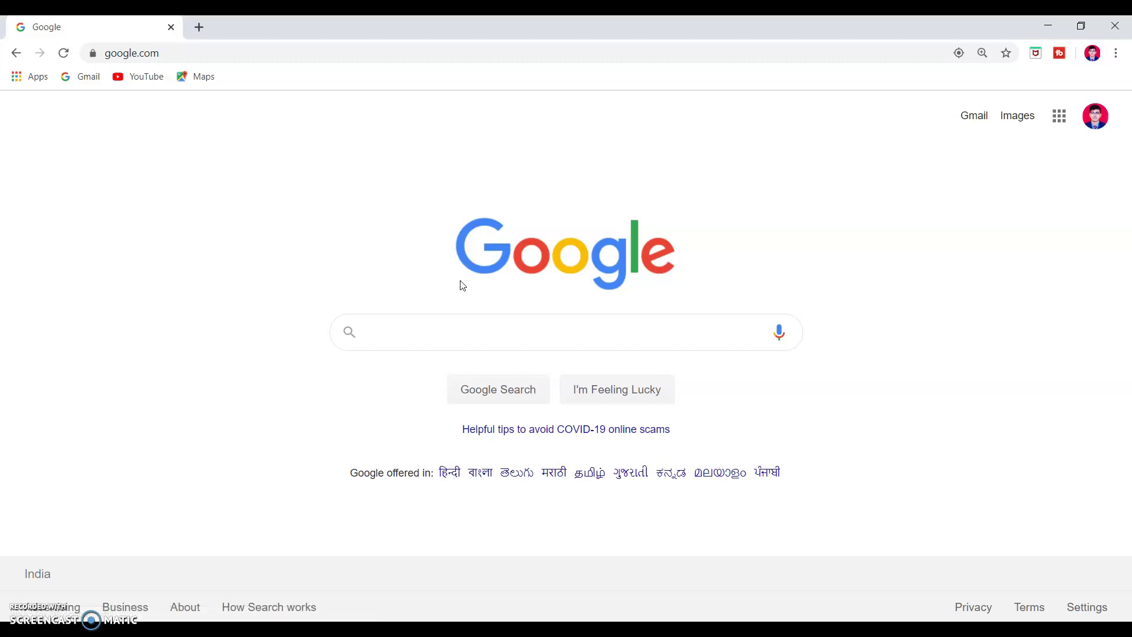
pyautogui.click(463, 286)
pyautogui.click(407, 329)
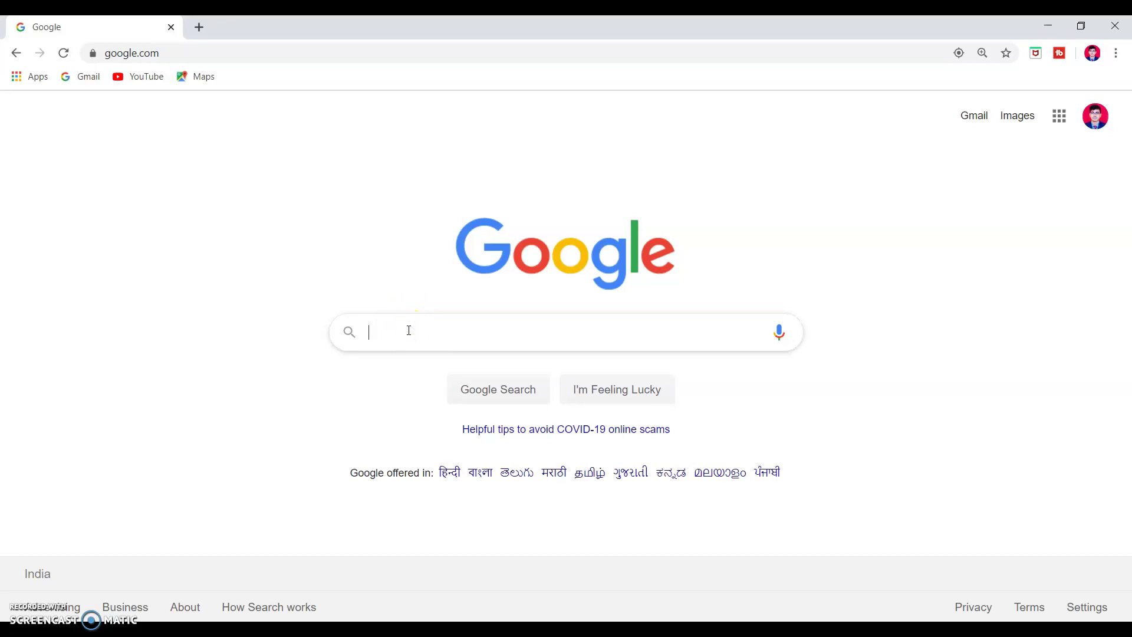
# Search Google for "vlab iitb" and open the Virtual Lab, IIT Bombay result.
pyautogui.write('valb')
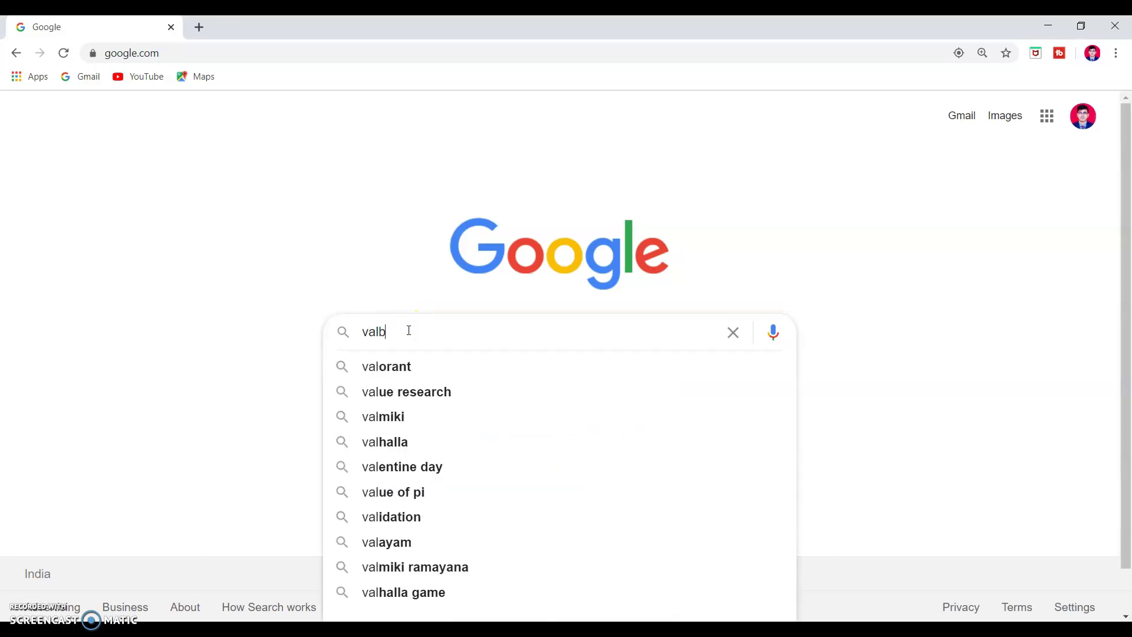
pyautogui.press('Return')
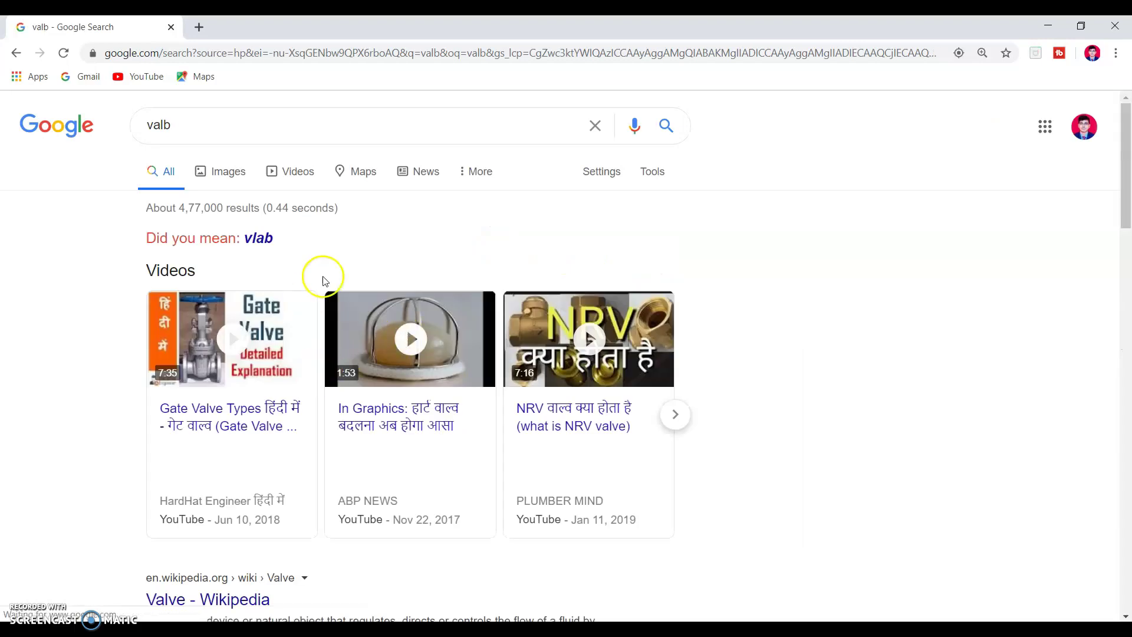
pyautogui.click(237, 125)
pyautogui.press('BackSpace')
pyautogui.press('BackSpace')
pyautogui.press('BackSpace')
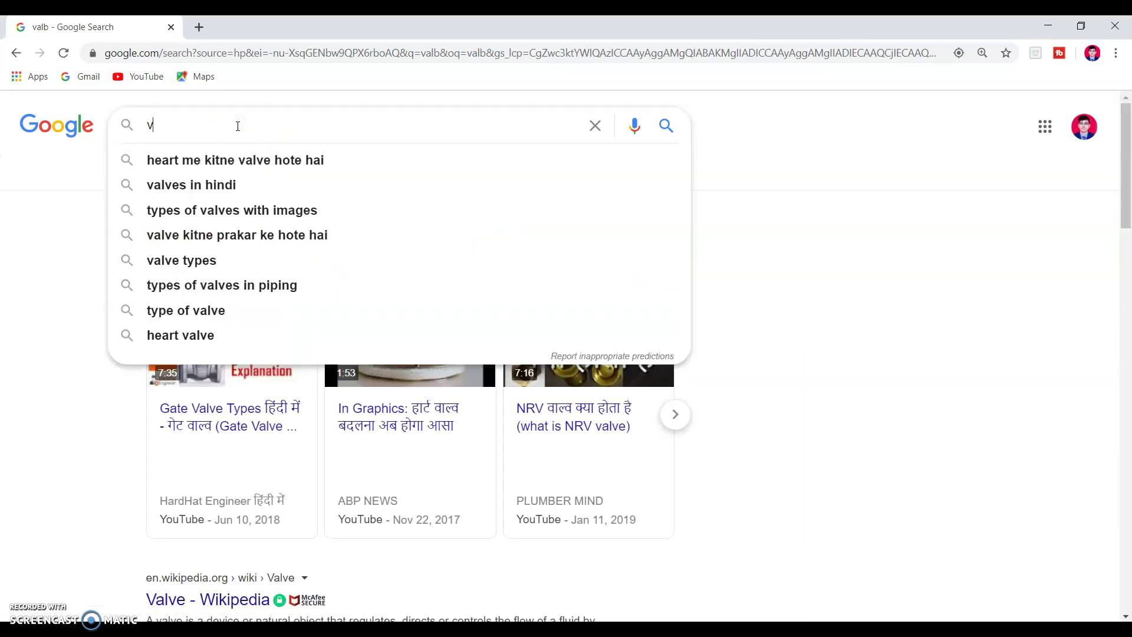
pyautogui.write(';a')
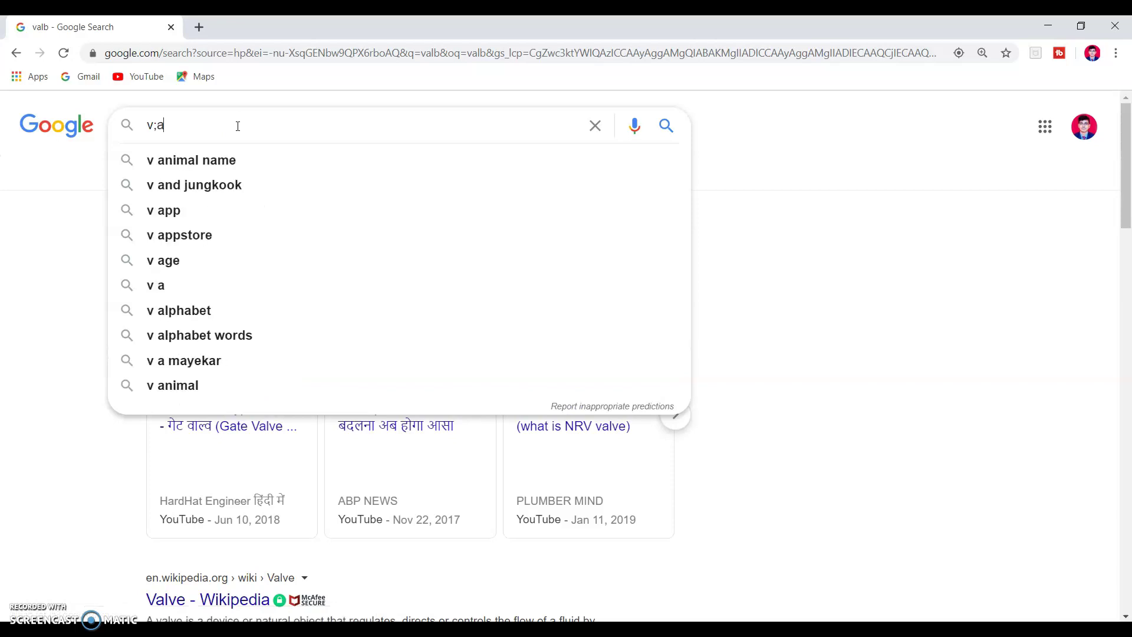
pyautogui.press('BackSpace')
pyautogui.press('BackSpace')
pyautogui.write('lab')
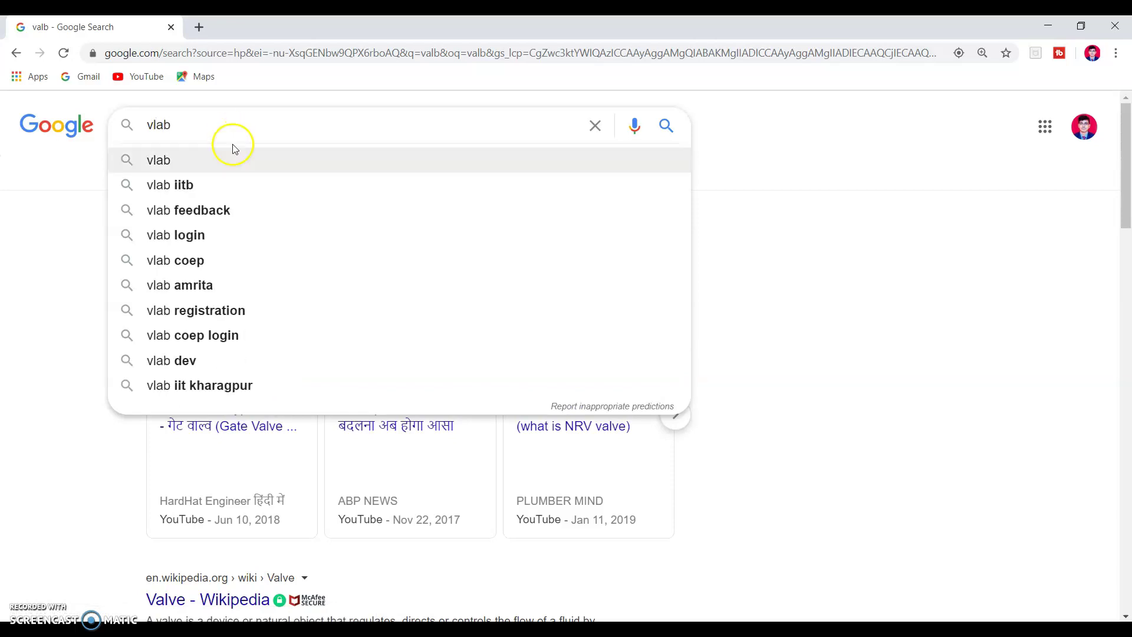
pyautogui.click(234, 185)
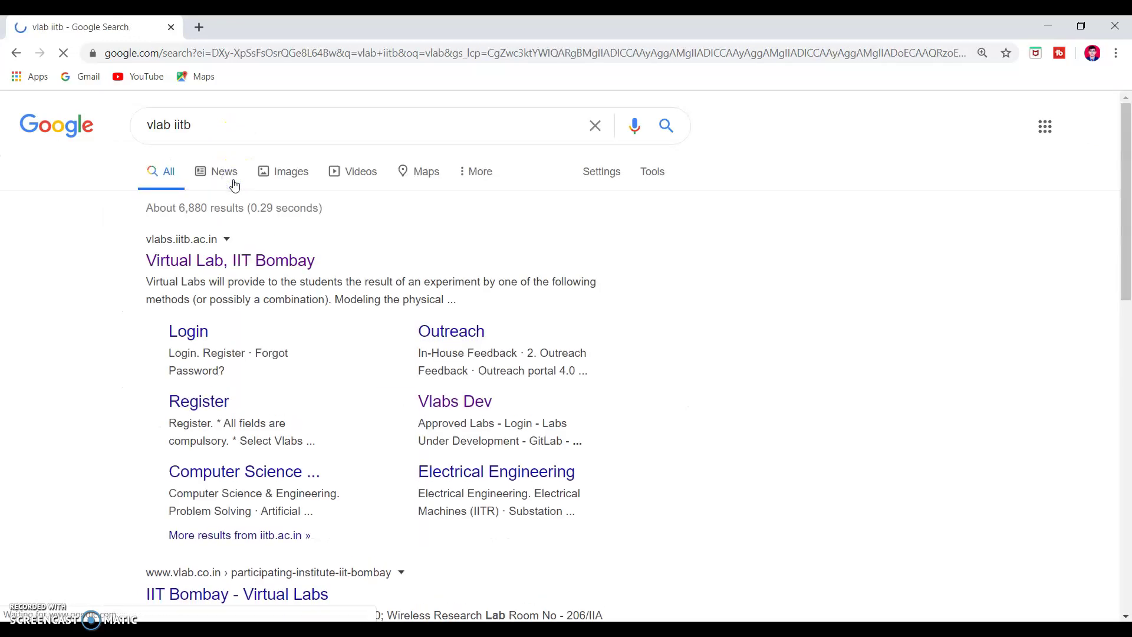
pyautogui.click(264, 267)
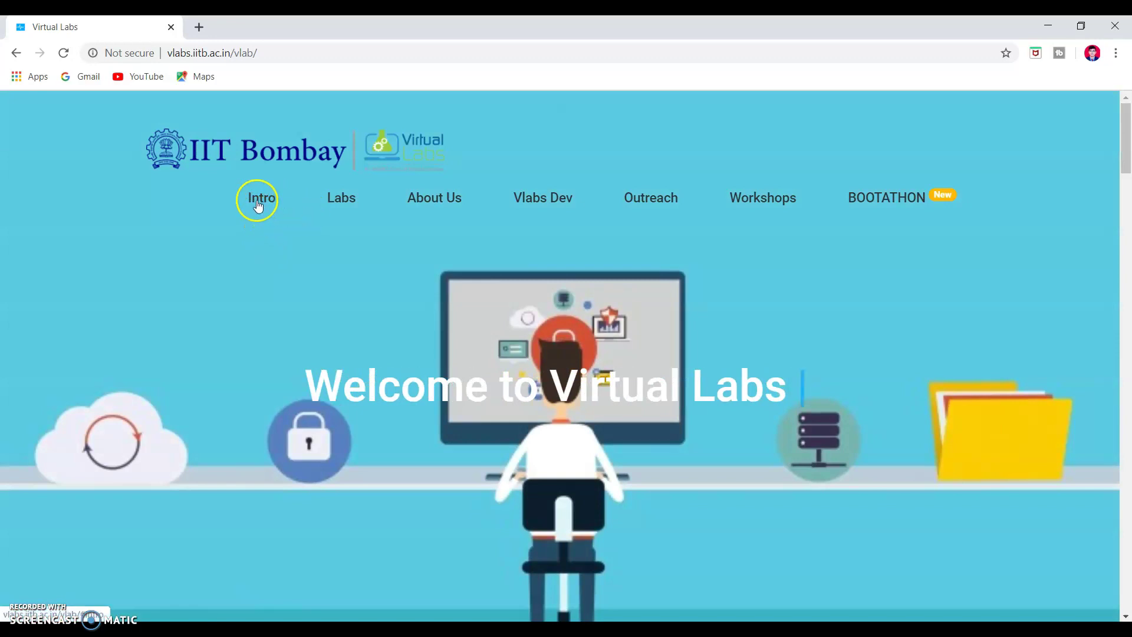
# Browse the Virtual Labs disciplines and open the Electronics & Communications discipline.
pyautogui.click(344, 202)
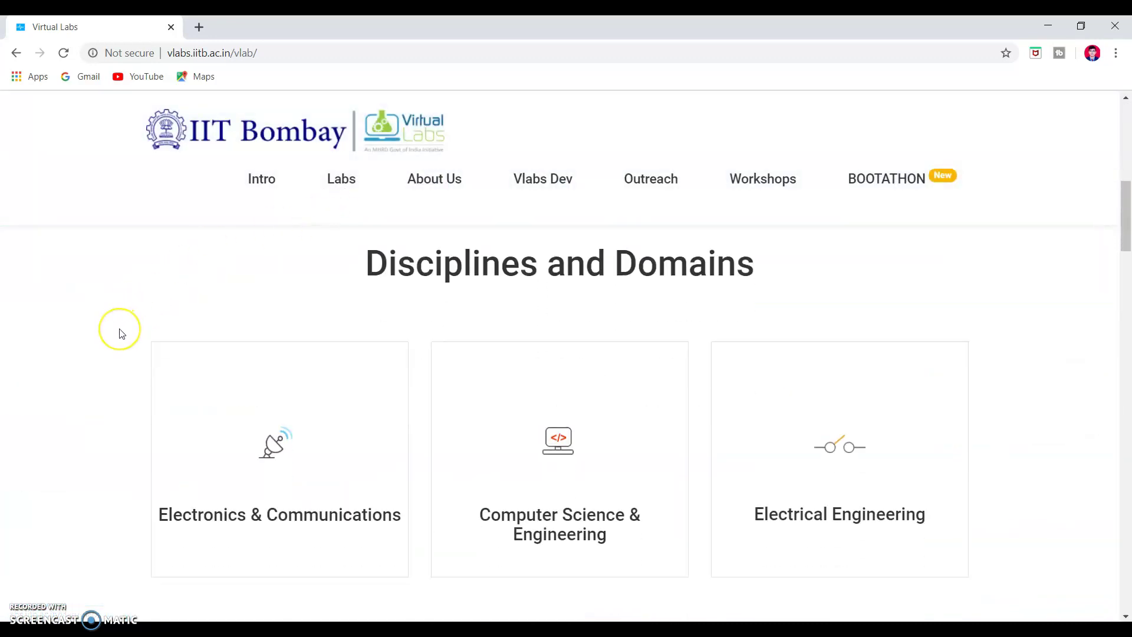
pyautogui.scroll(-2, 122, 333)
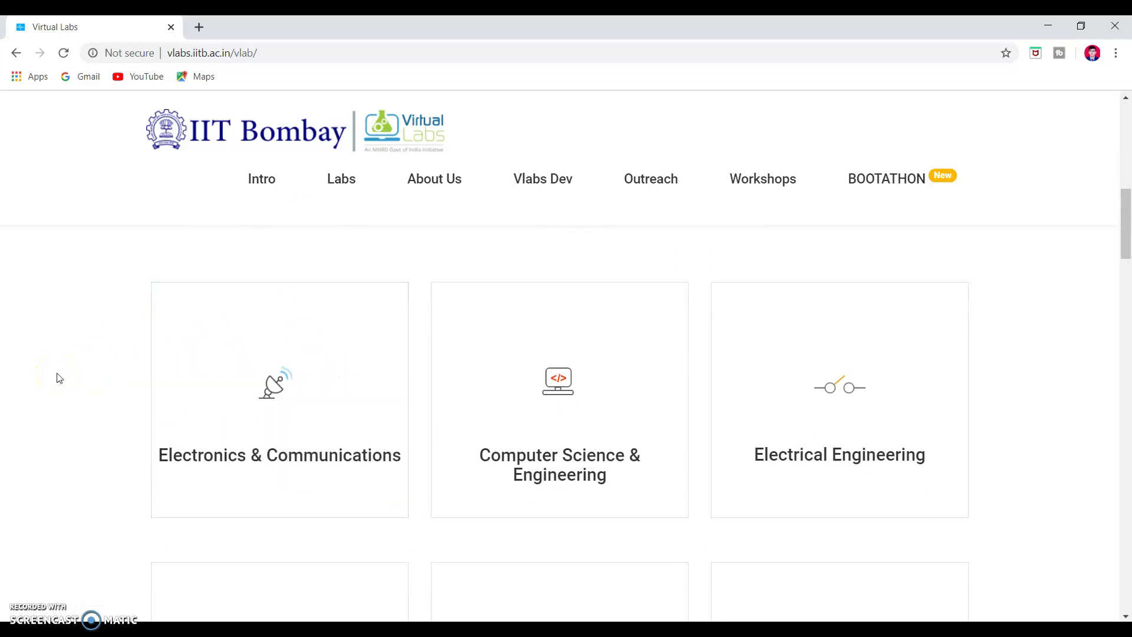
pyautogui.scroll(-1, 58, 378)
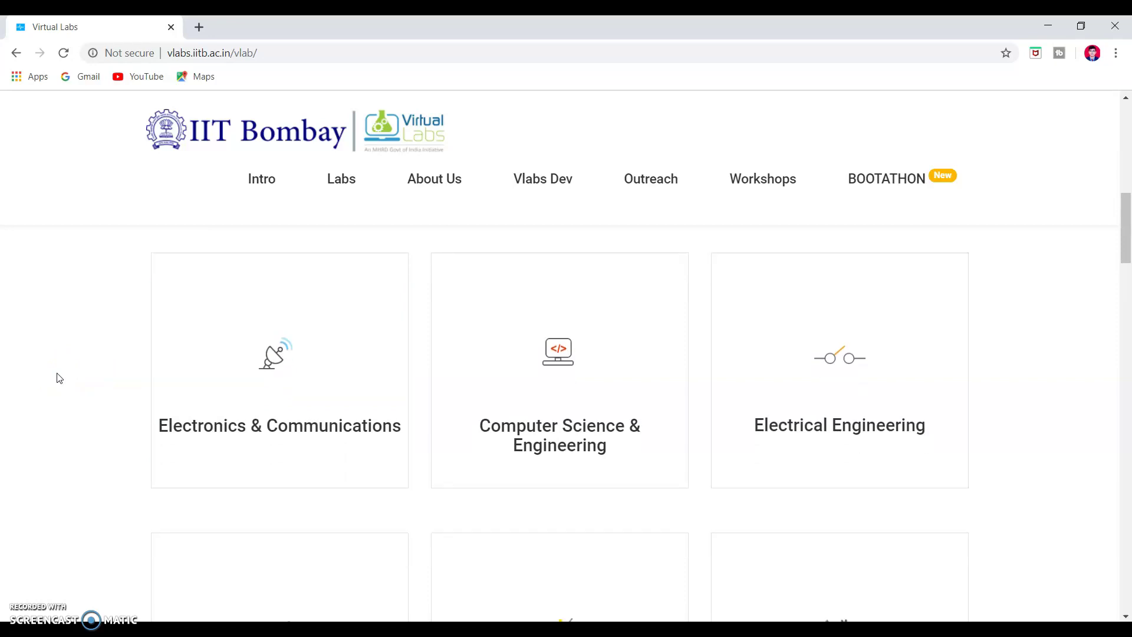
pyautogui.scroll(-4, 59, 378)
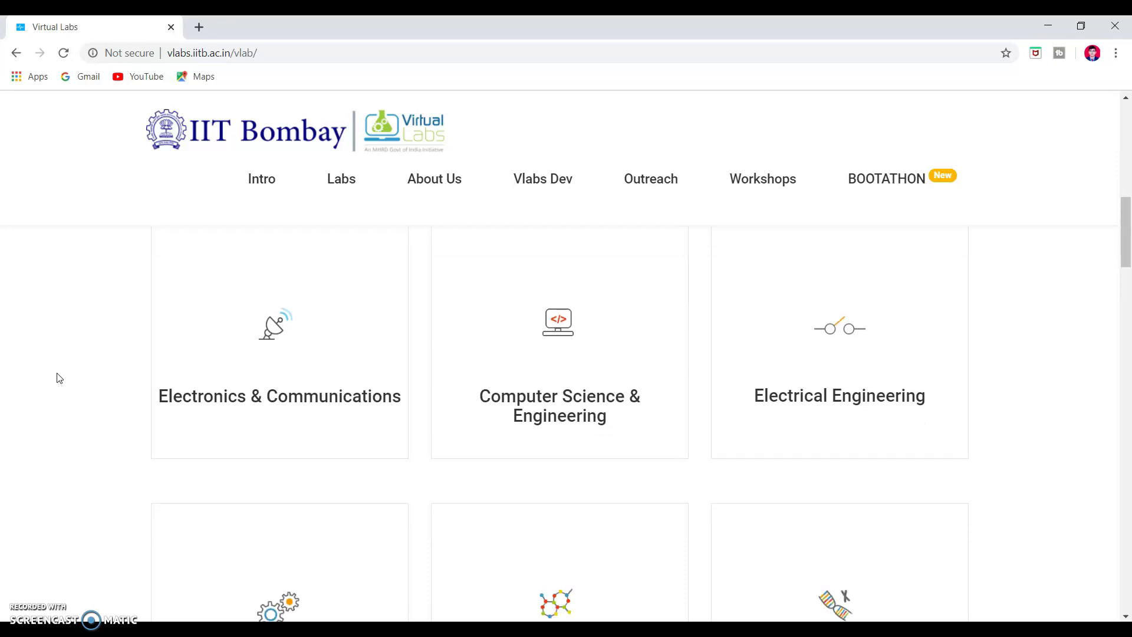
pyautogui.scroll(-1, 59, 378)
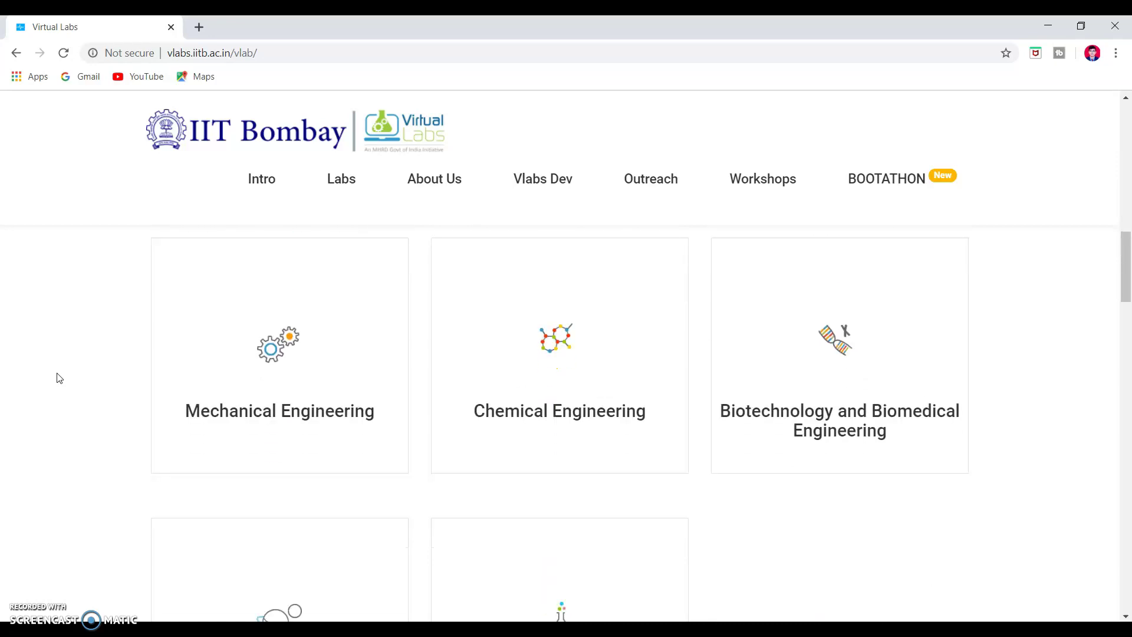
pyautogui.scroll(2, 59, 378)
pyautogui.scroll(3, 58, 378)
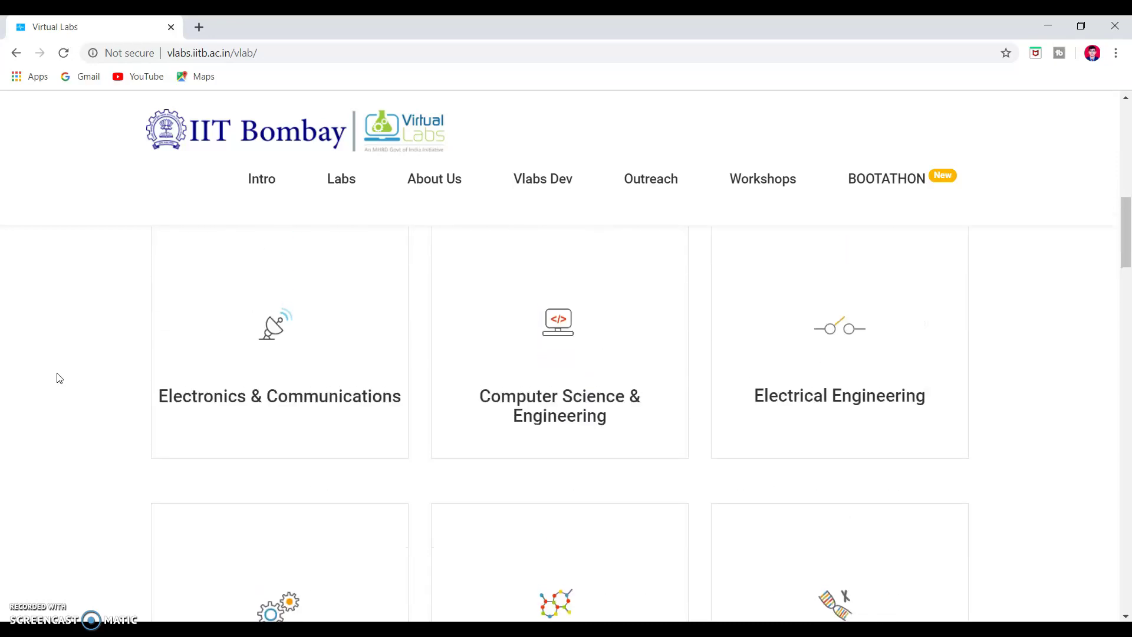
pyautogui.click(283, 362)
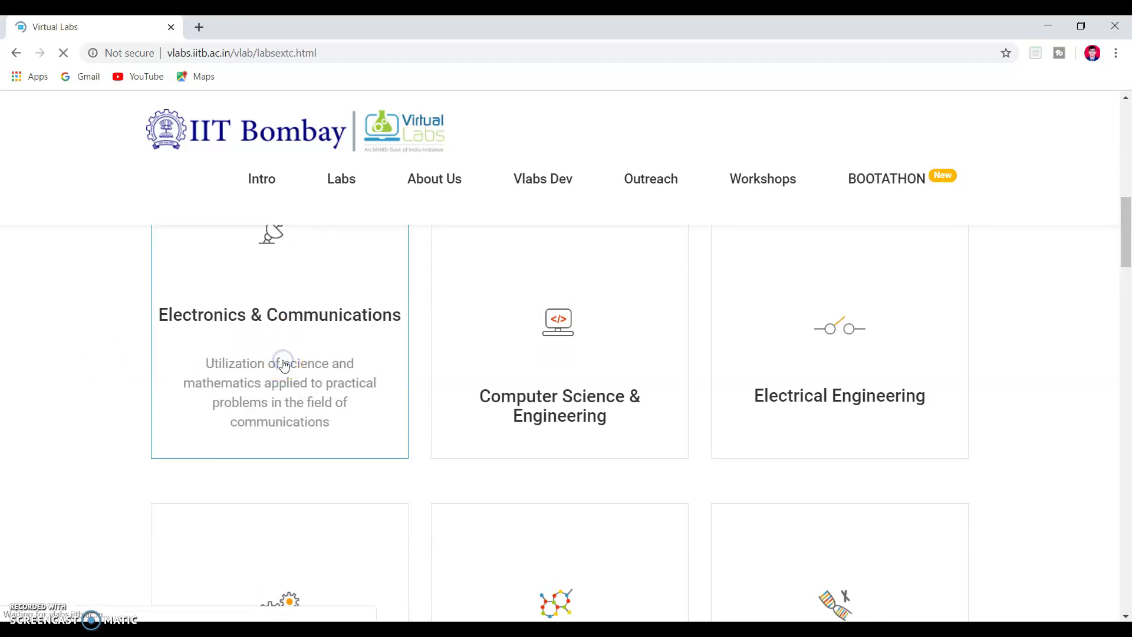
pyautogui.click(202, 346)
pyautogui.click(56, 369)
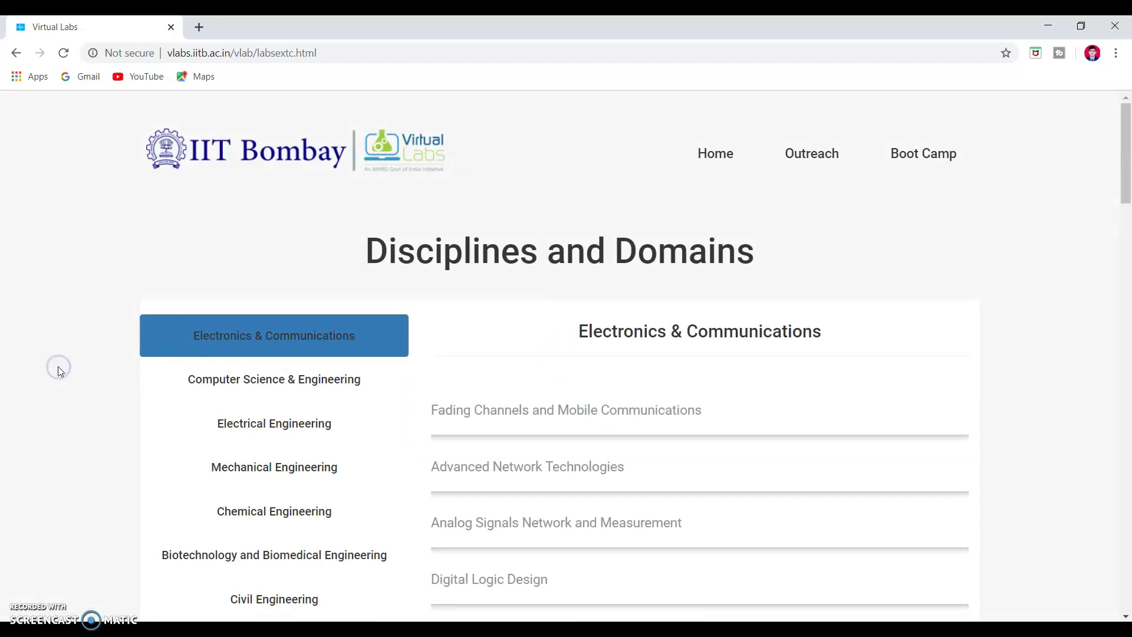
# Look through the Electronics & Communications labs and open the Hybrid Electronics lab.
pyautogui.scroll(-3, 60, 370)
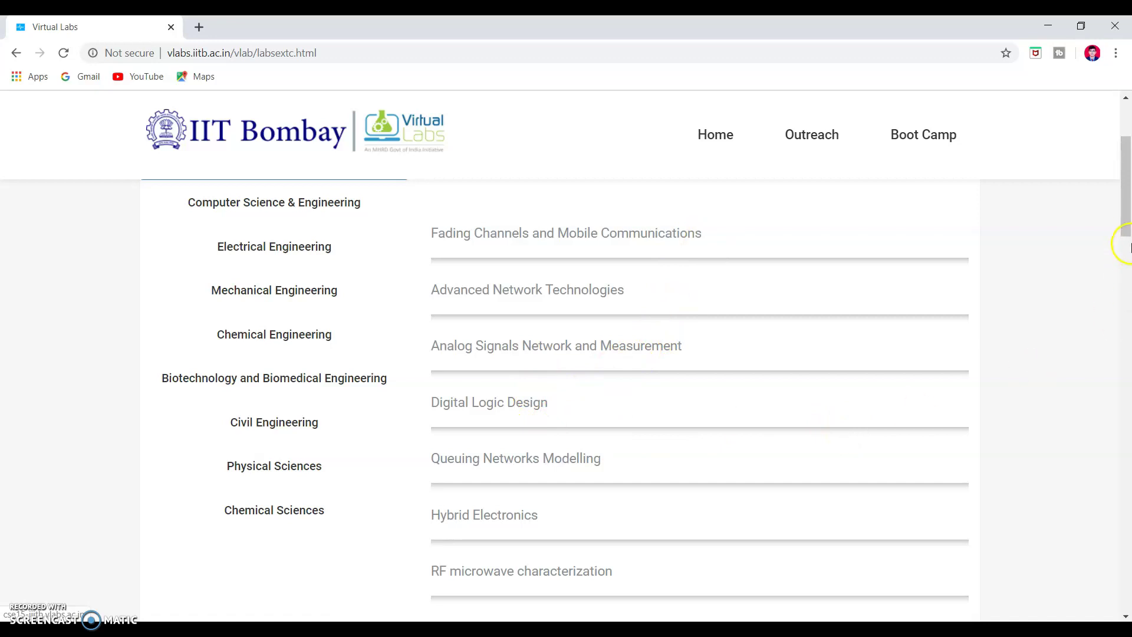
pyautogui.moveTo(1124, 222)
pyautogui.mouseDown()
pyautogui.moveTo(1127, 321)
pyautogui.moveTo(1104, 197)
pyautogui.moveTo(1104, 231)
pyautogui.mouseUp()
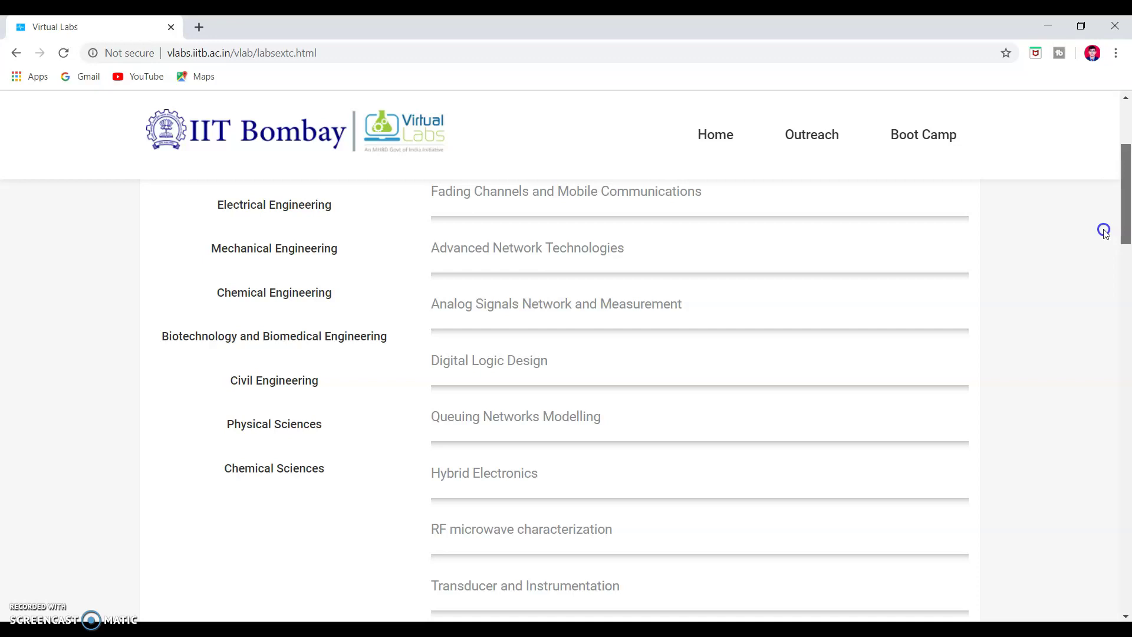
pyautogui.scroll(-2, 1104, 231)
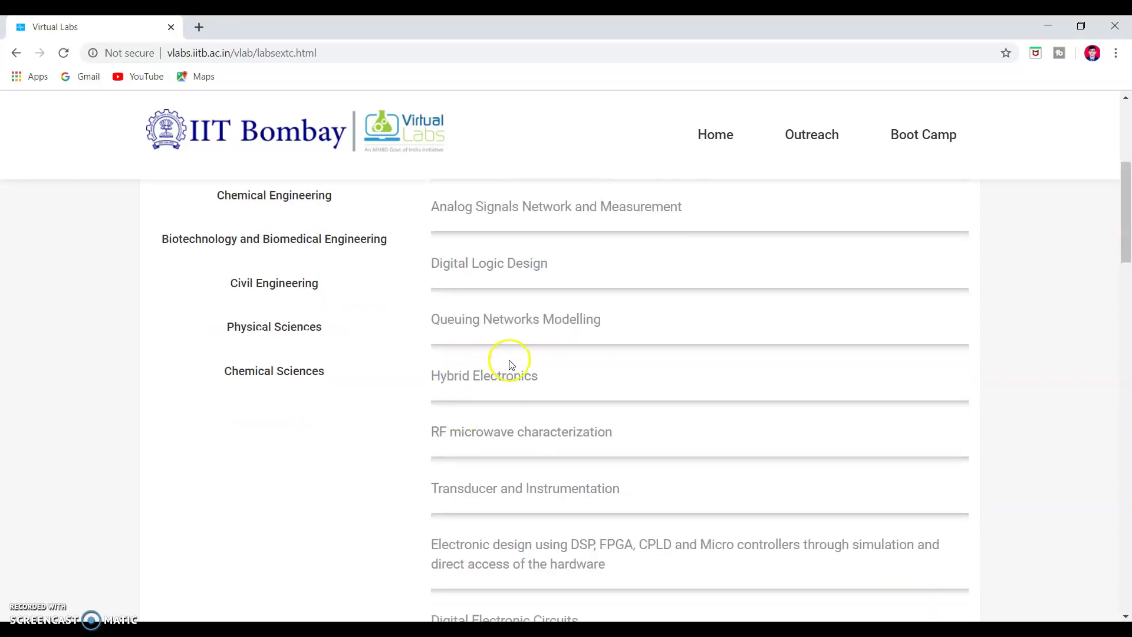
pyautogui.click(478, 377)
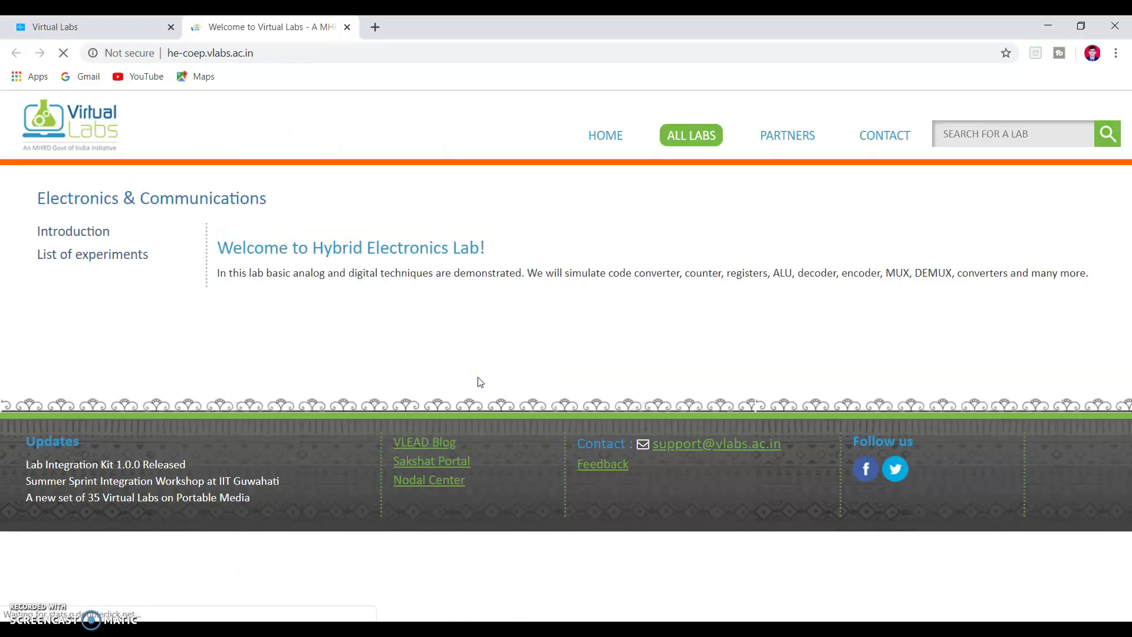
pyautogui.click(66, 292)
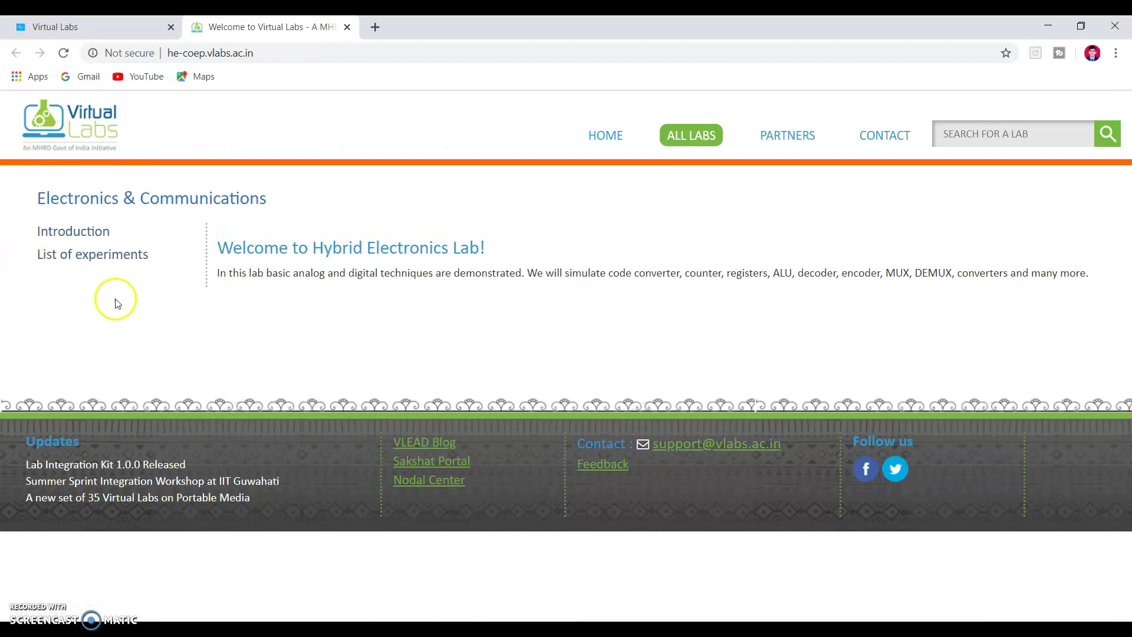
# View the lab's introduction and open the experiment "Design and Implementation of Various Arithmetic Circuits" from its list of experiments.
pyautogui.click(71, 234)
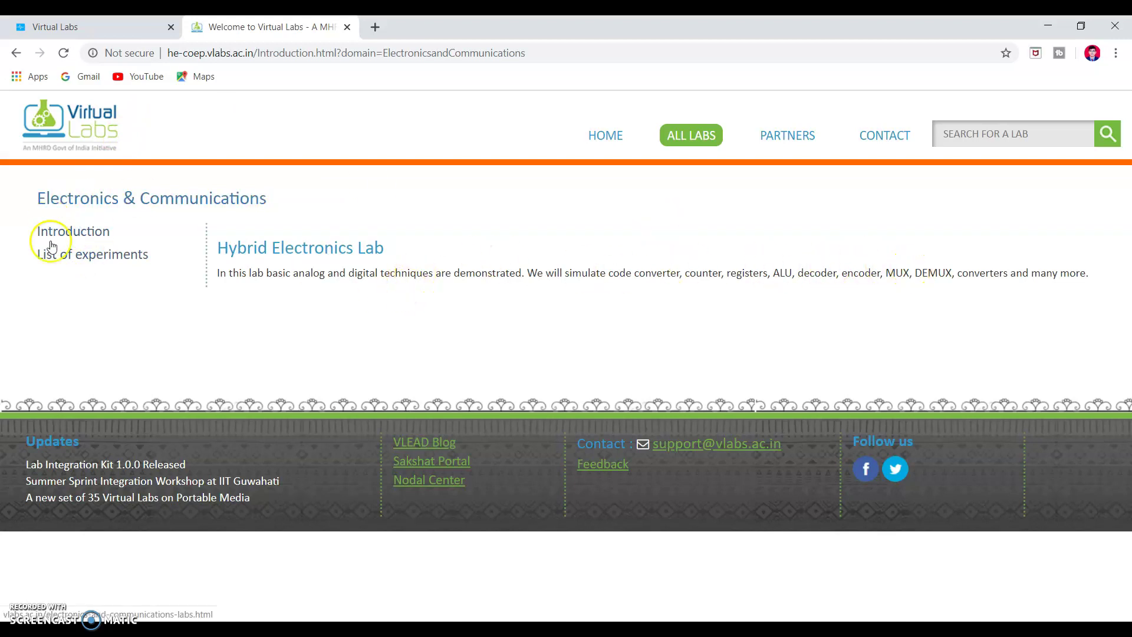
pyautogui.click(54, 259)
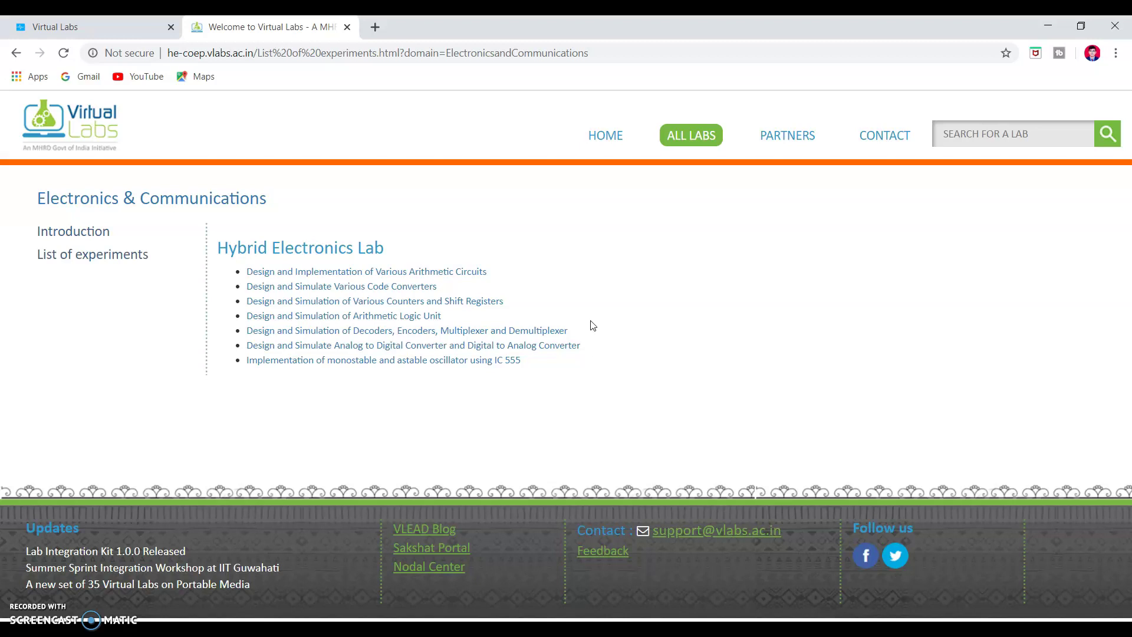
pyautogui.click(452, 272)
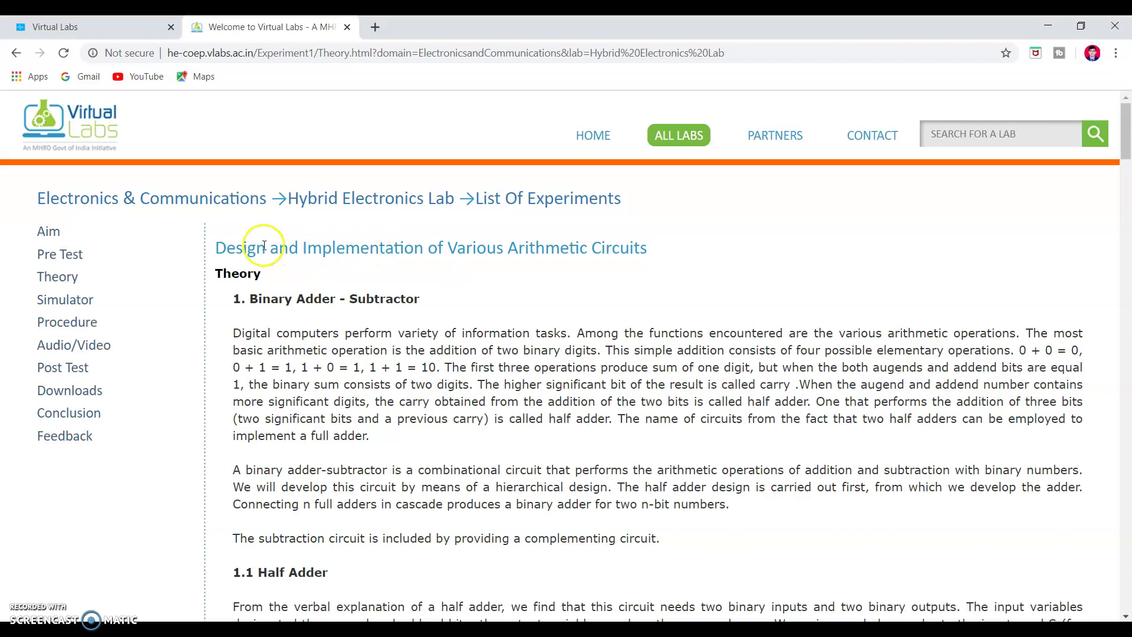
pyautogui.moveTo(216, 248); pyautogui.dragTo(662, 232)
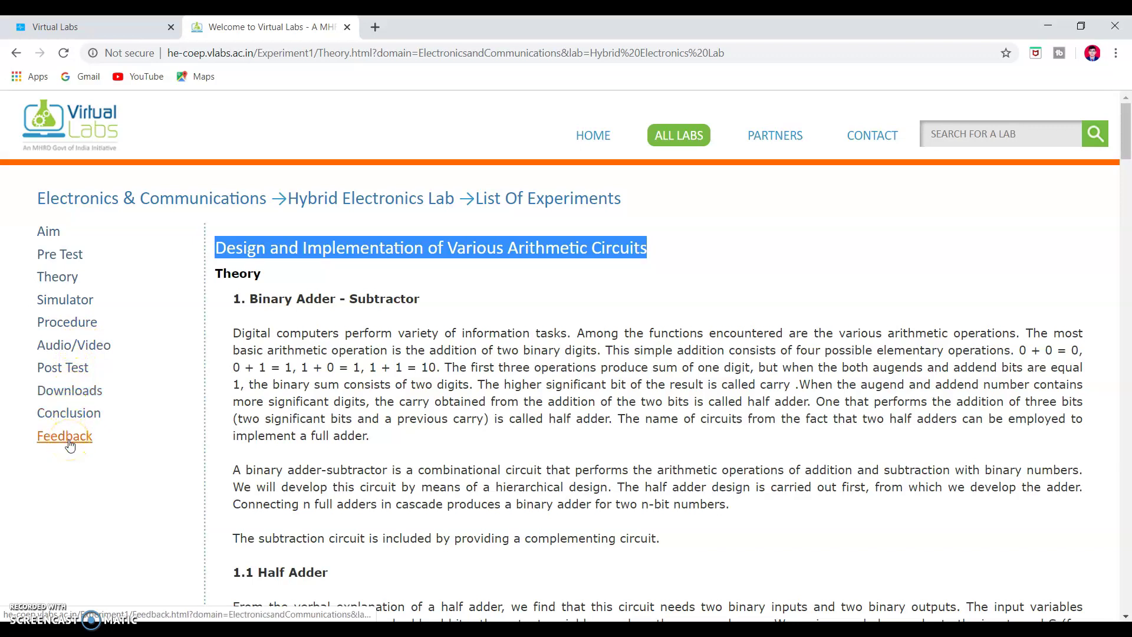
# Review the experiment's aim, prerequisites and objectives, and open its pre-test.
pyautogui.click(52, 235)
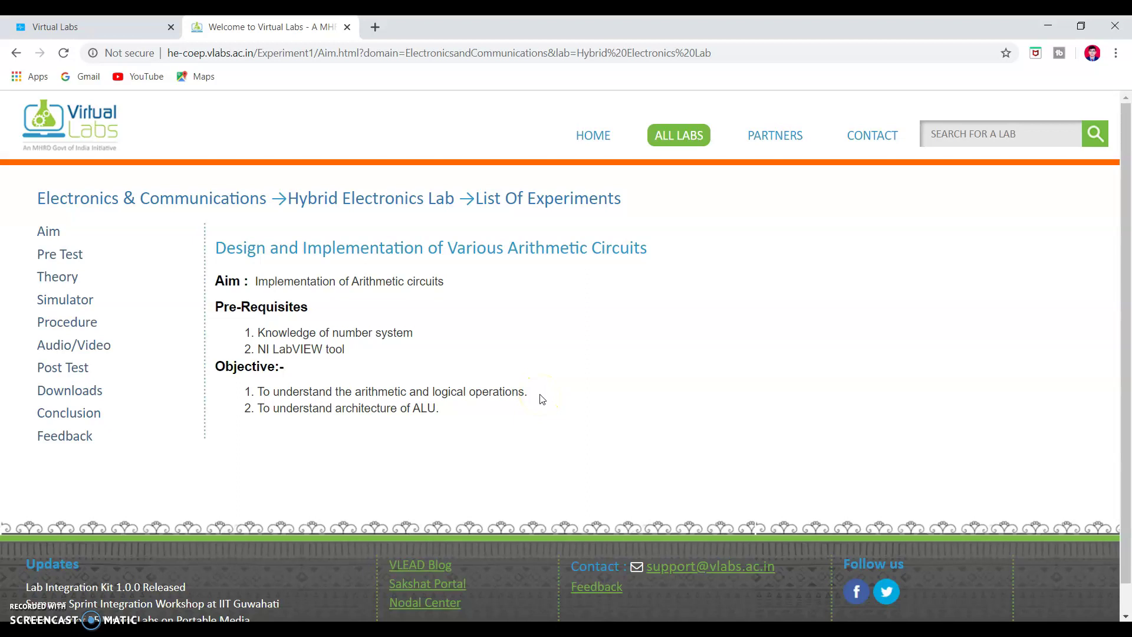
pyautogui.click(53, 257)
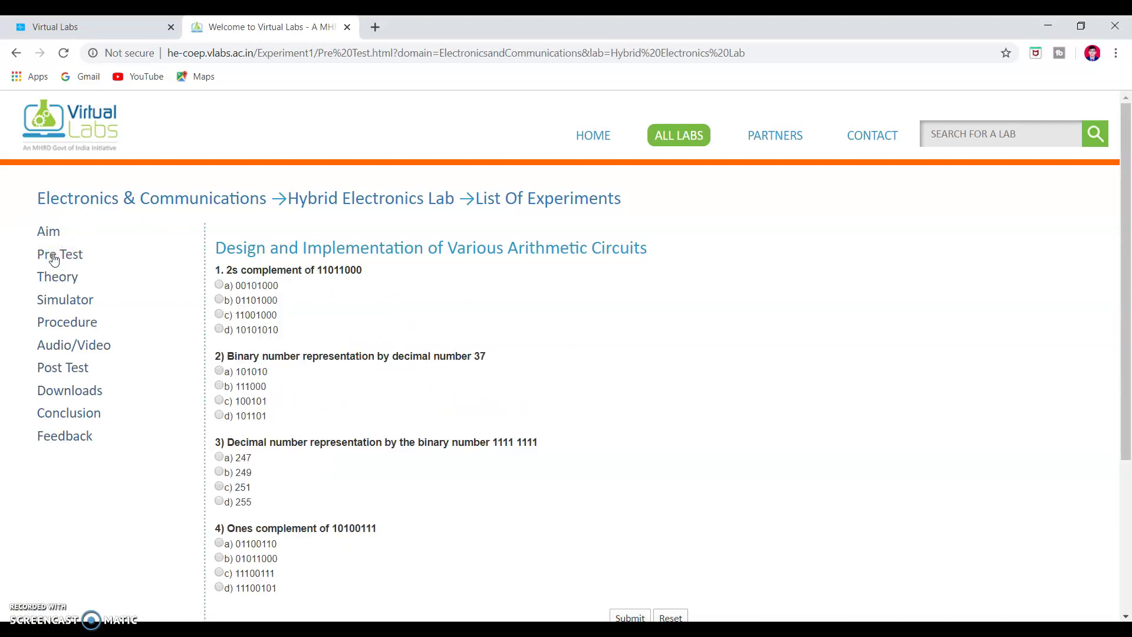
pyautogui.click(53, 257)
pyautogui.click(347, 318)
# Answer the pre-test with 00101000 for question 1, 111000 for question 2, 251 for question 3 and 11100111 for question 4, and submit it.
pyautogui.click(219, 285)
pyautogui.click(220, 349)
pyautogui.click(219, 386)
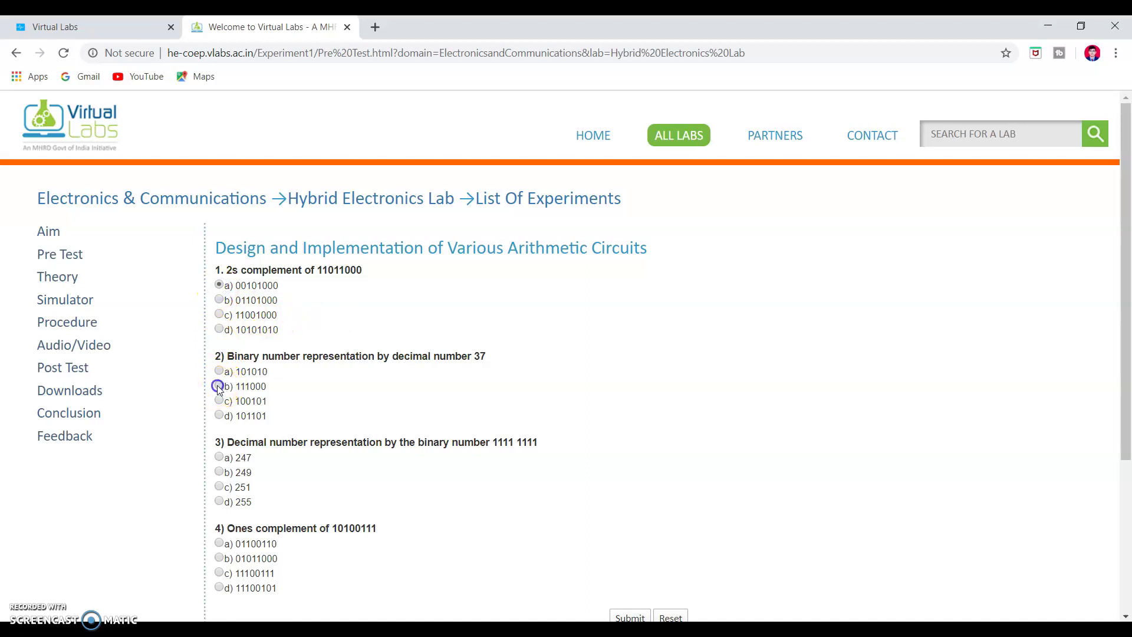
pyautogui.click(219, 486)
pyautogui.click(218, 573)
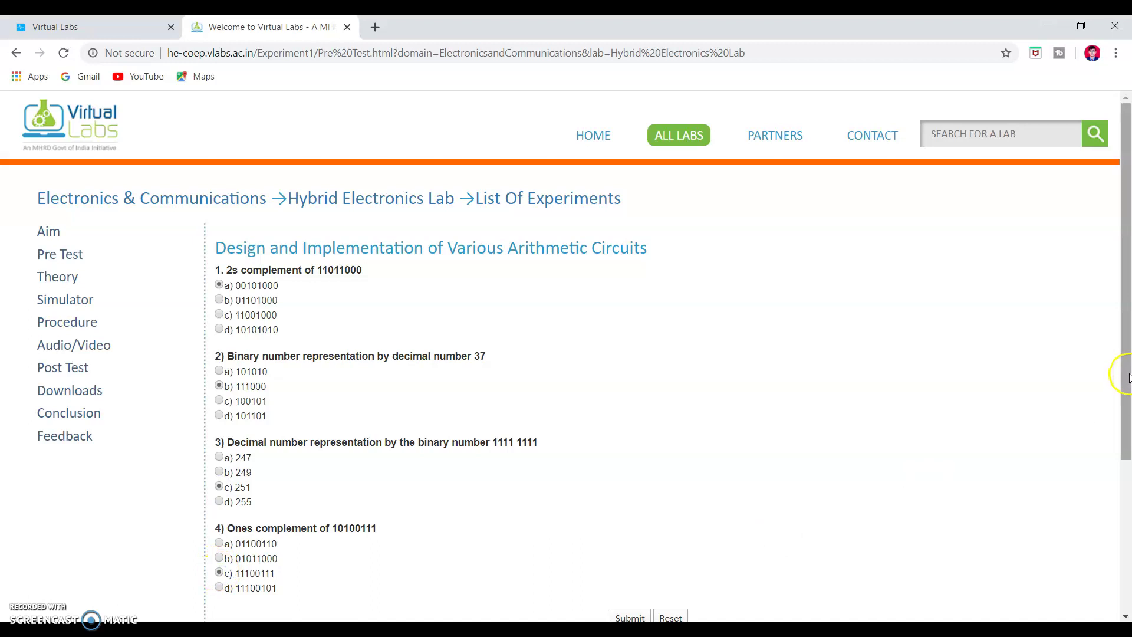
pyautogui.moveTo(1128, 377); pyautogui.dragTo(1128, 508)
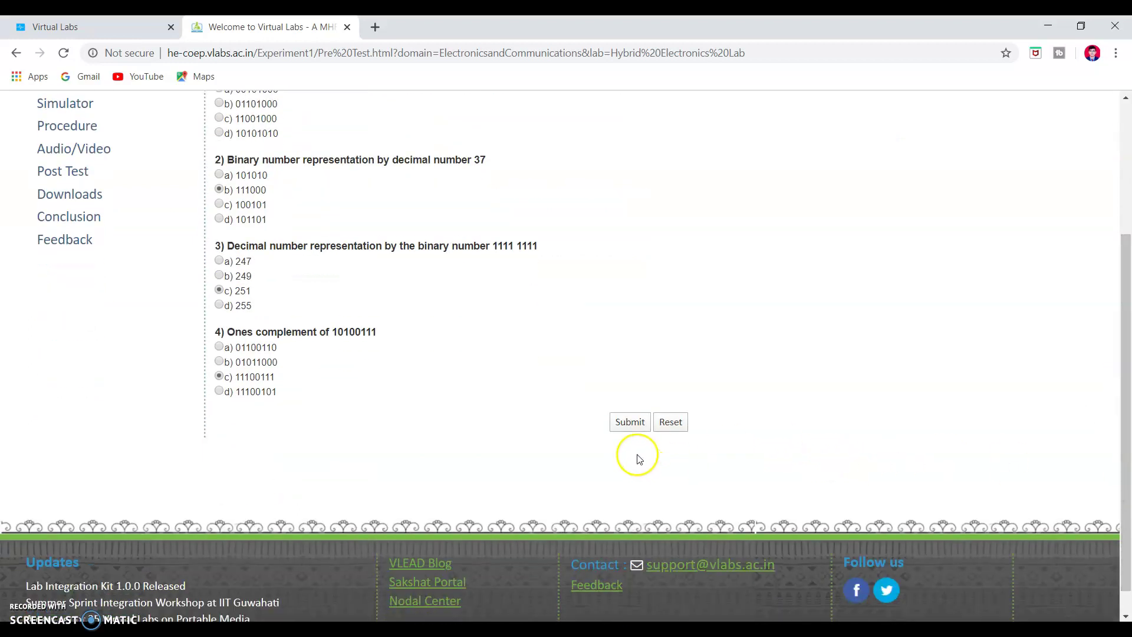
pyautogui.click(633, 423)
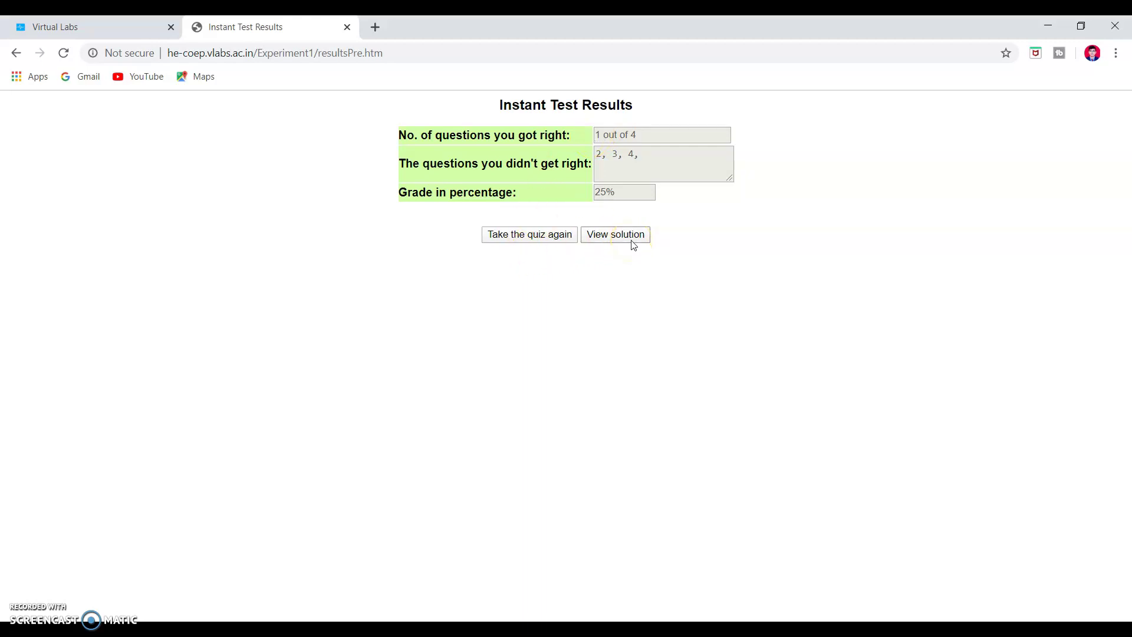
# Return from the instant test results to the start of the pre-test to take the quiz again.
pyautogui.click(539, 235)
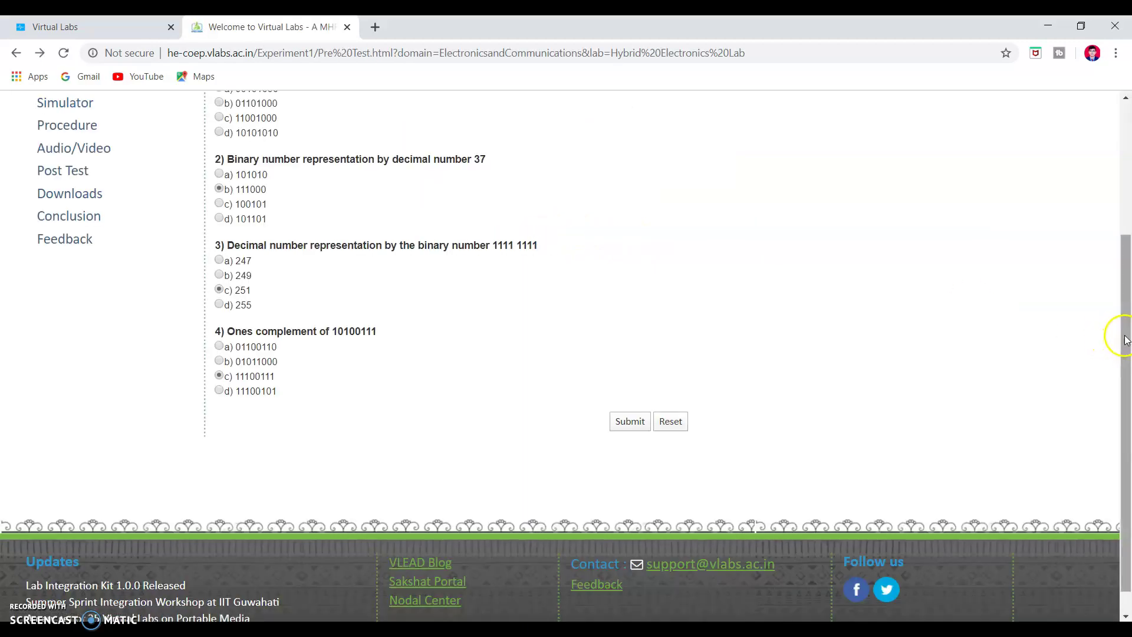
pyautogui.moveTo(1122, 334); pyautogui.dragTo(1113, 161)
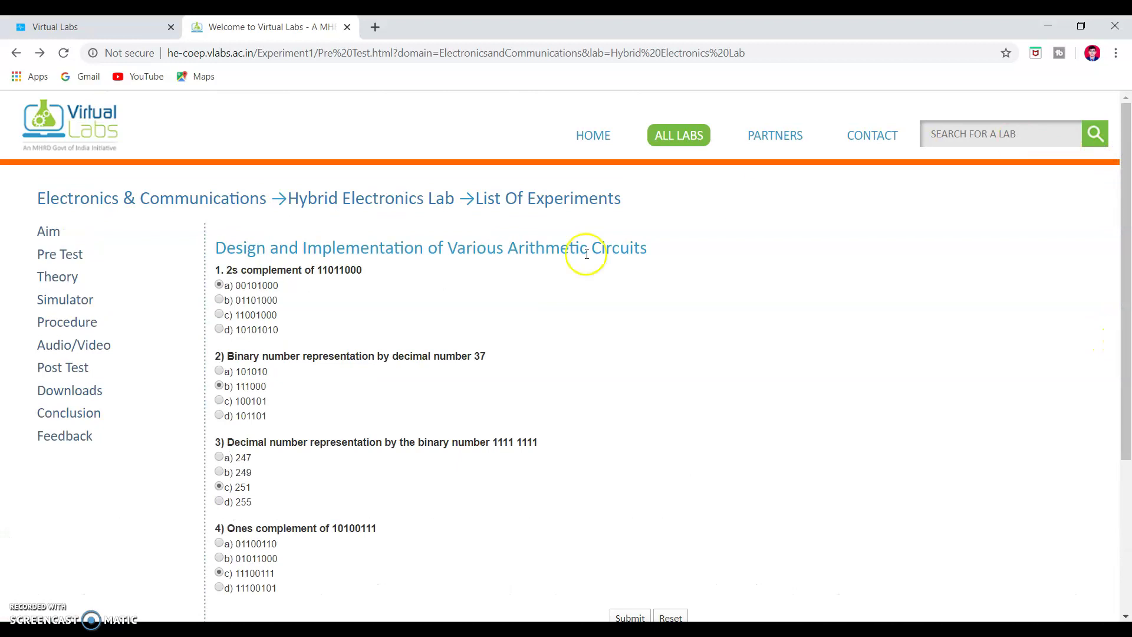
# Open the experiment's theory and look over the Binary Adder - Subtractor section.
pyautogui.click(60, 283)
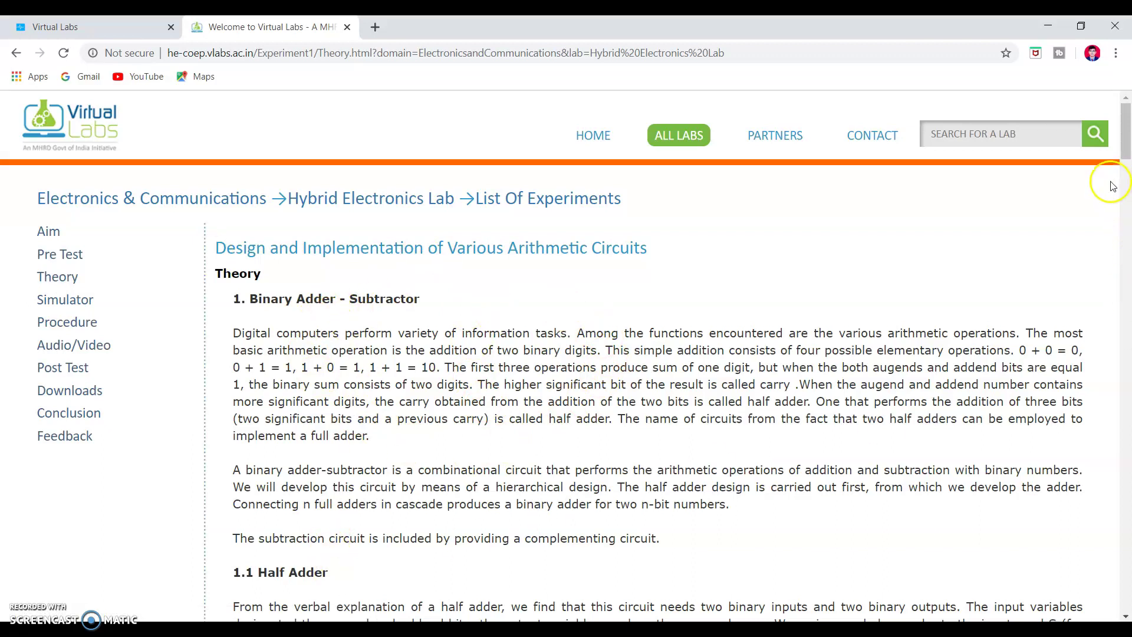
pyautogui.moveTo(1126, 148); pyautogui.dragTo(1060, 107)
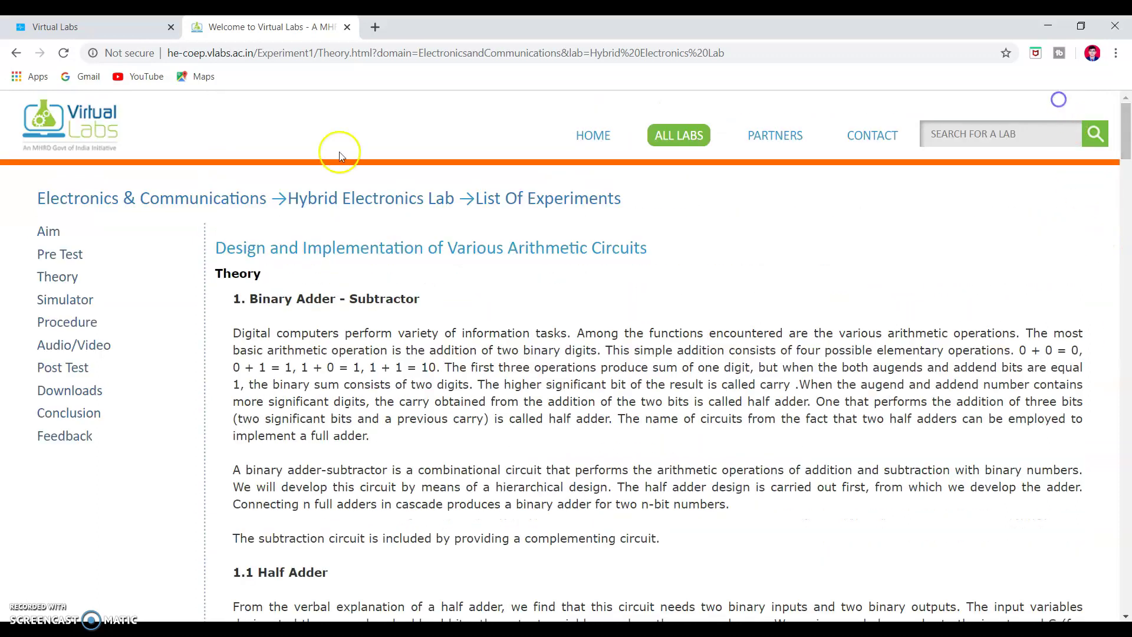
# Launch the experiment's arithmetic circuits simulator and dismiss its browser notice.
pyautogui.click(52, 307)
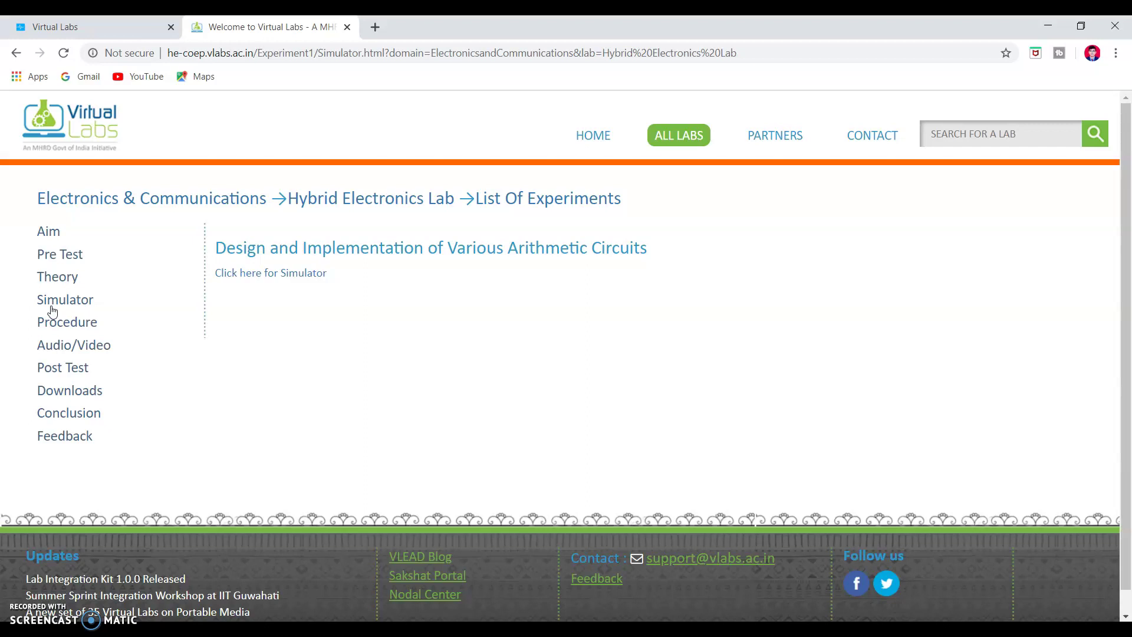
pyautogui.click(261, 275)
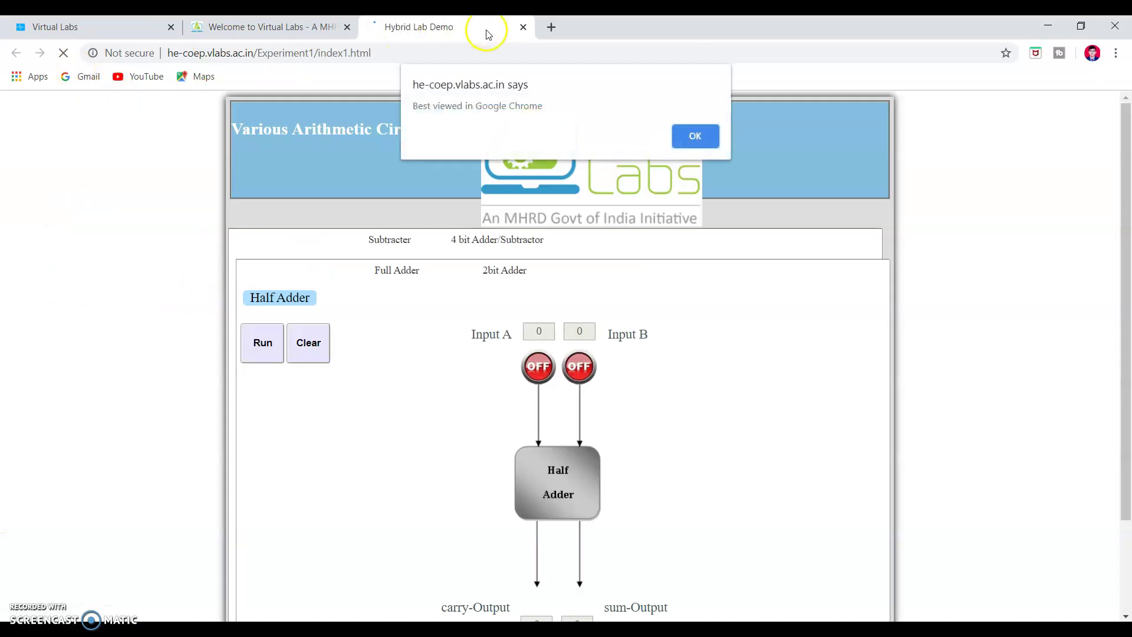
pyautogui.click(523, 27)
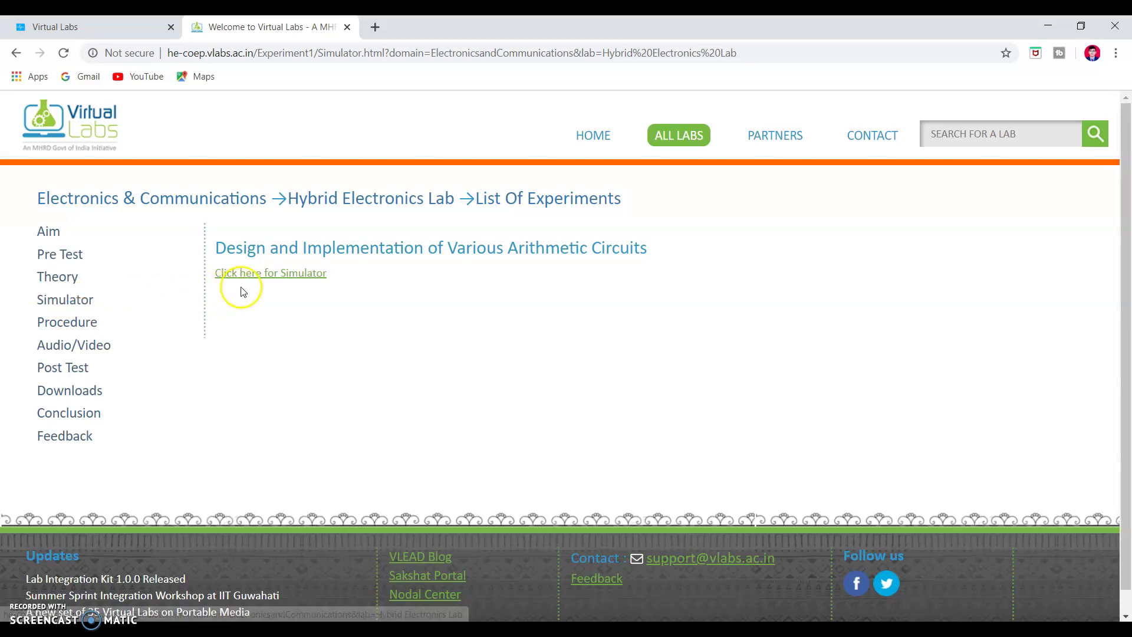
pyautogui.click(302, 277)
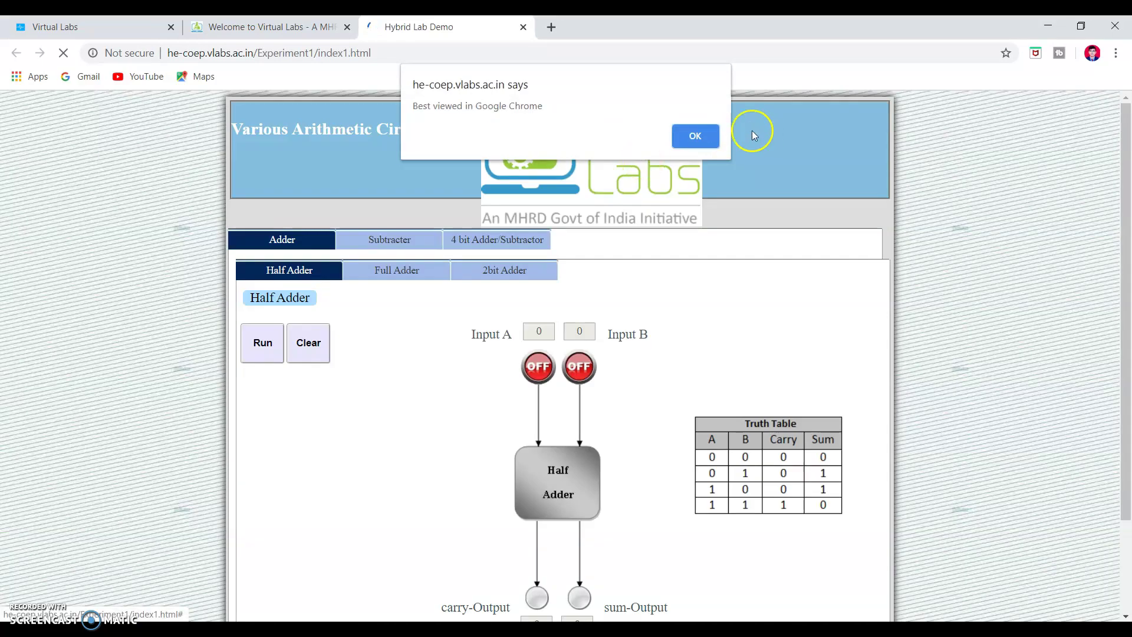
pyautogui.click(696, 135)
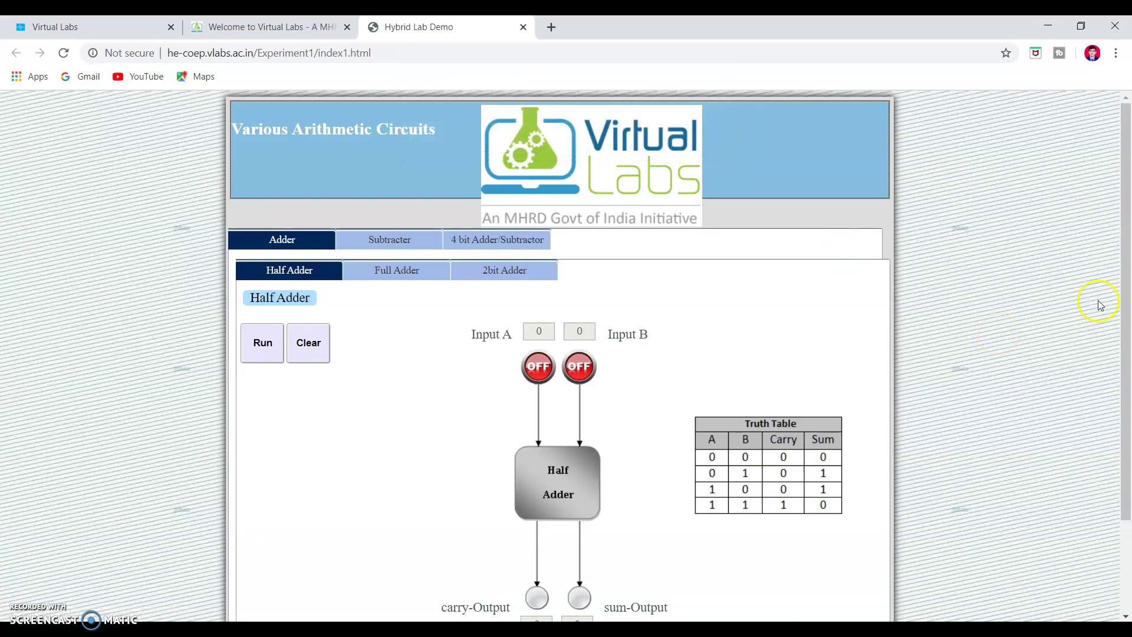
# Run the half adder simulation with A = 0 and B = 0, and again with A = 1 and B = 0.
pyautogui.moveTo(1126, 271); pyautogui.dragTo(1126, 295)
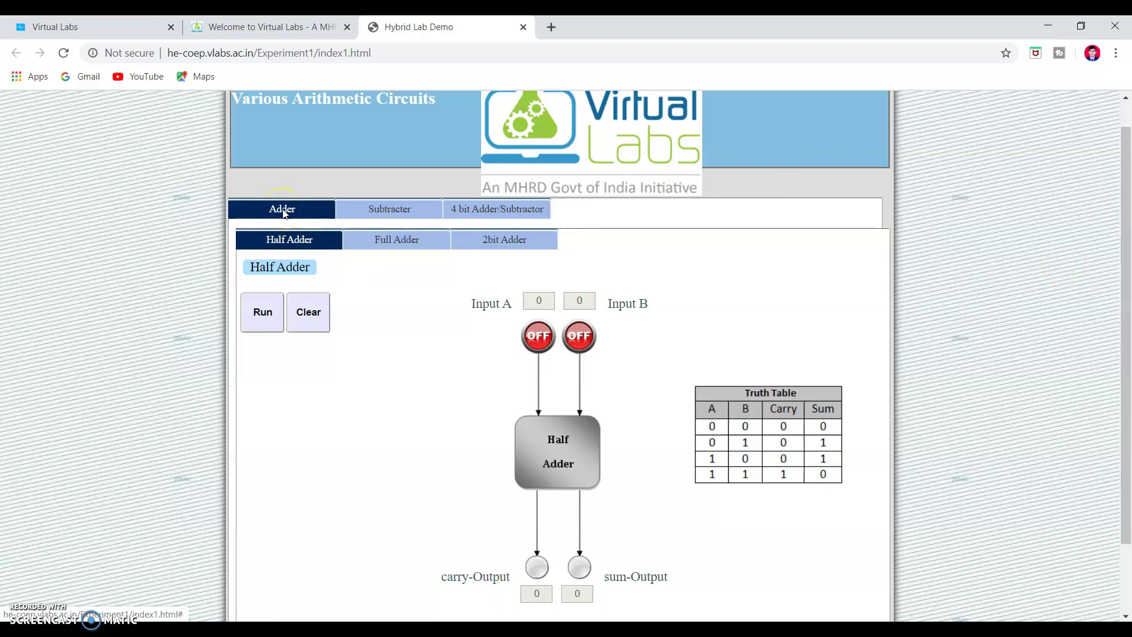
pyautogui.click(476, 216)
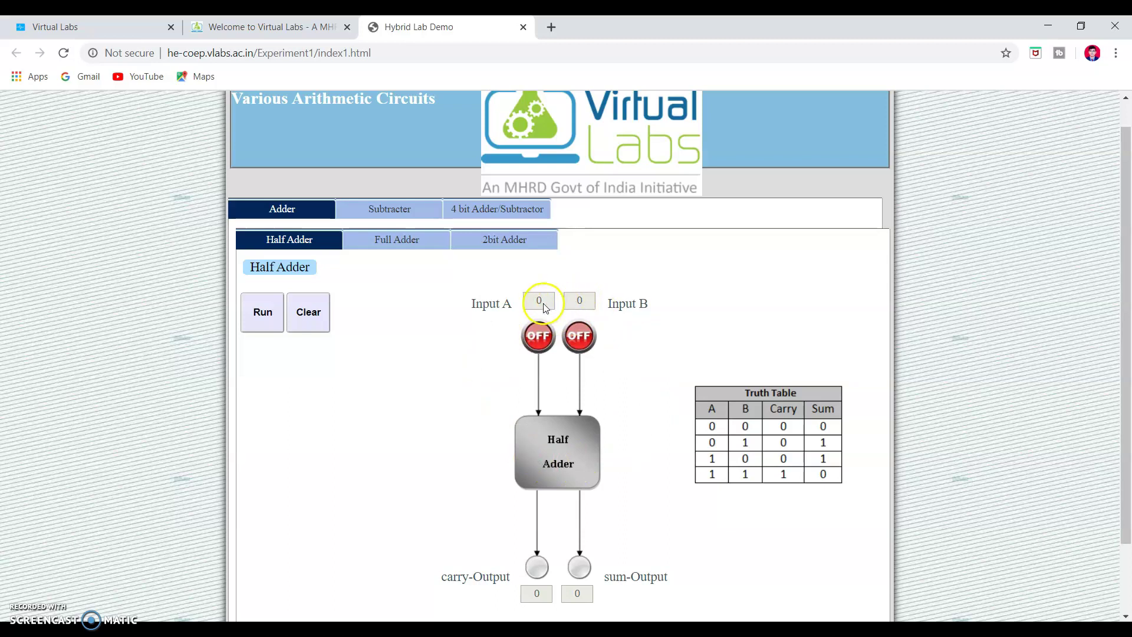
pyautogui.click(263, 312)
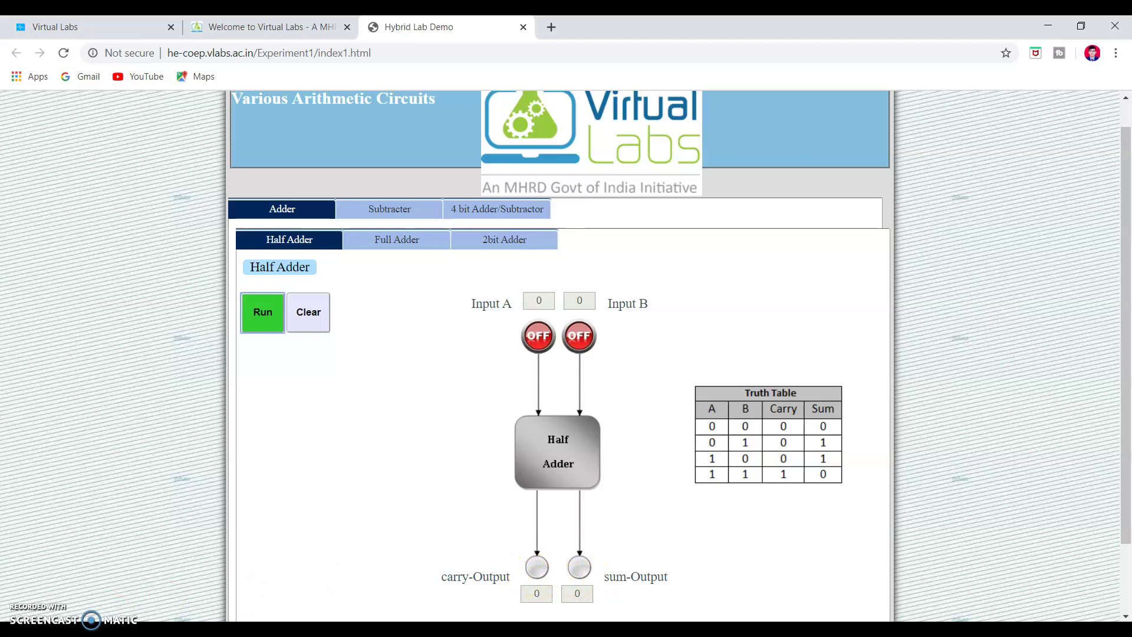
pyautogui.click(539, 339)
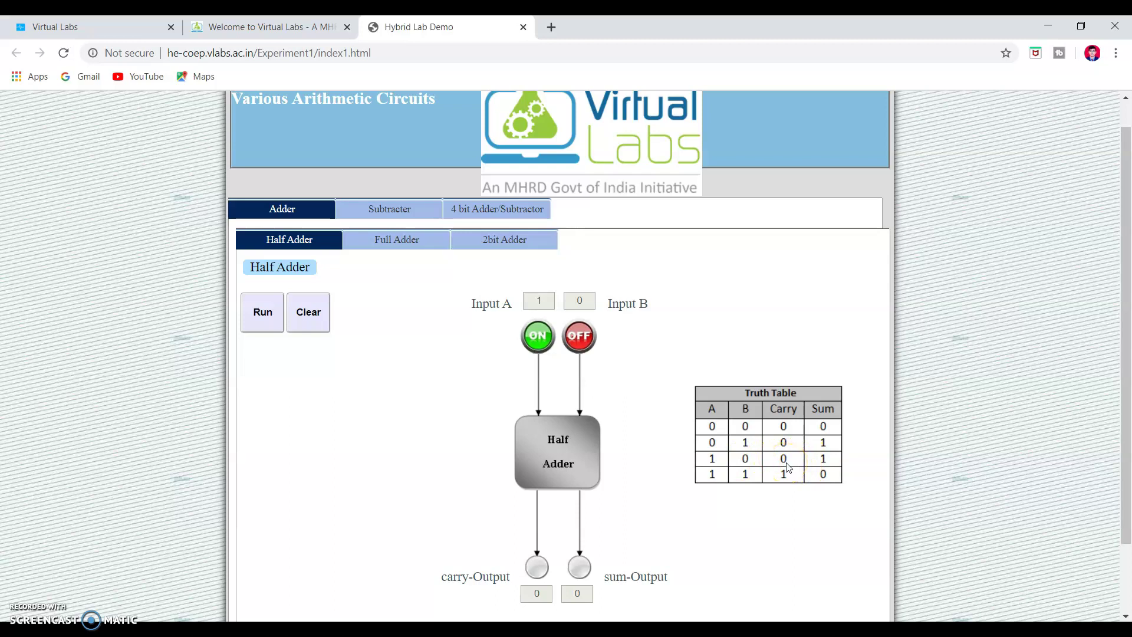
pyautogui.click(263, 318)
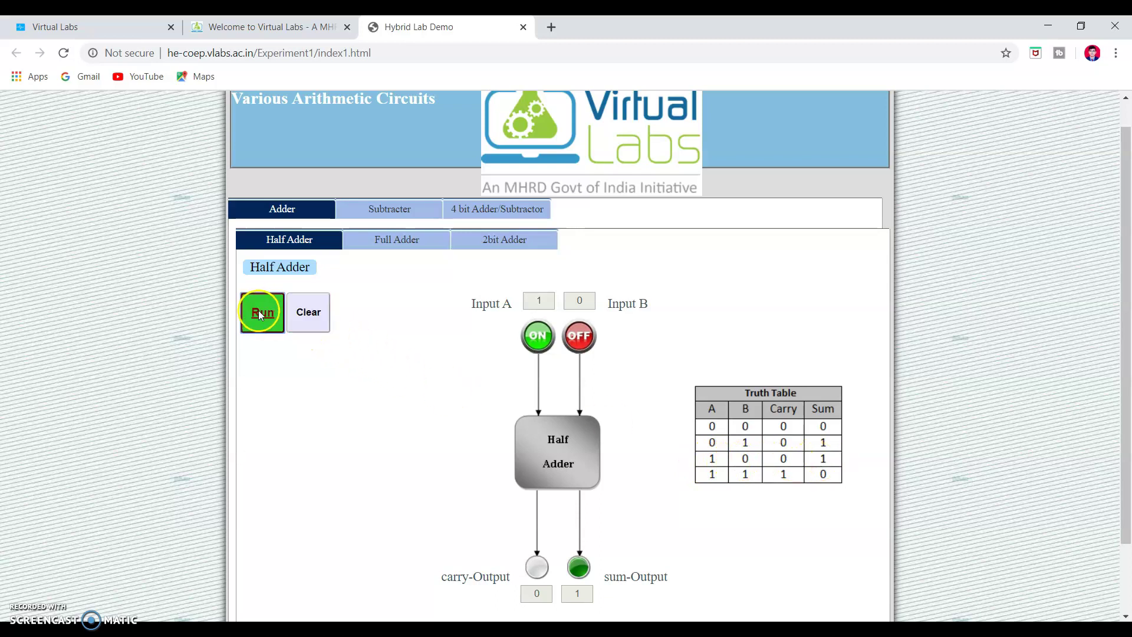
# Clear the half adder and run it again with inputs A and B both set to 1.
pyautogui.click(584, 337)
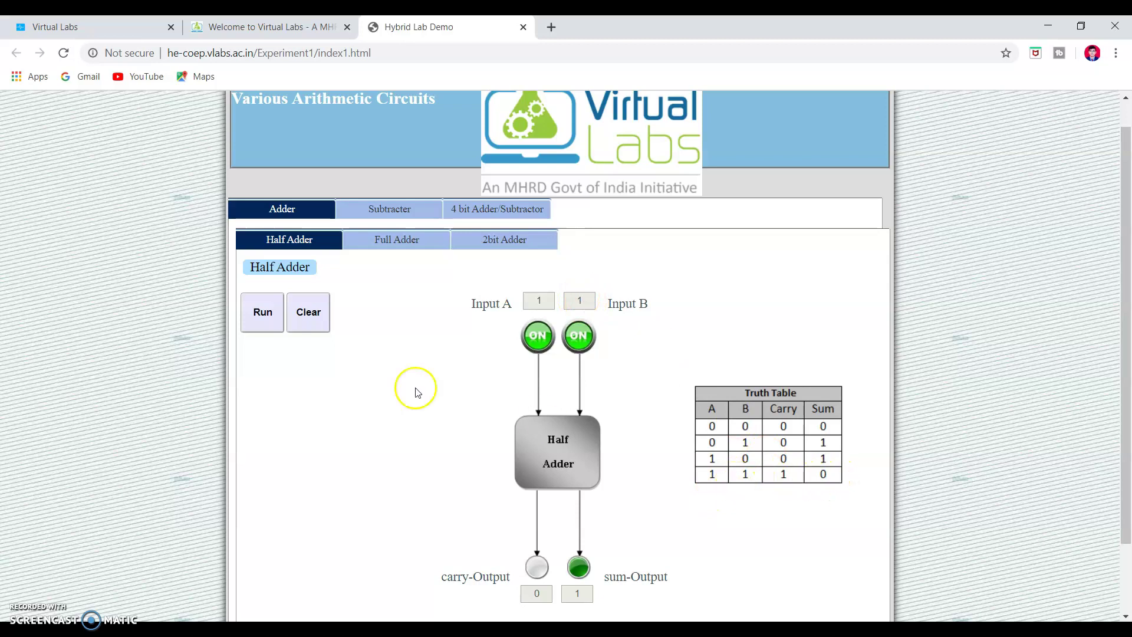
pyautogui.click(309, 311)
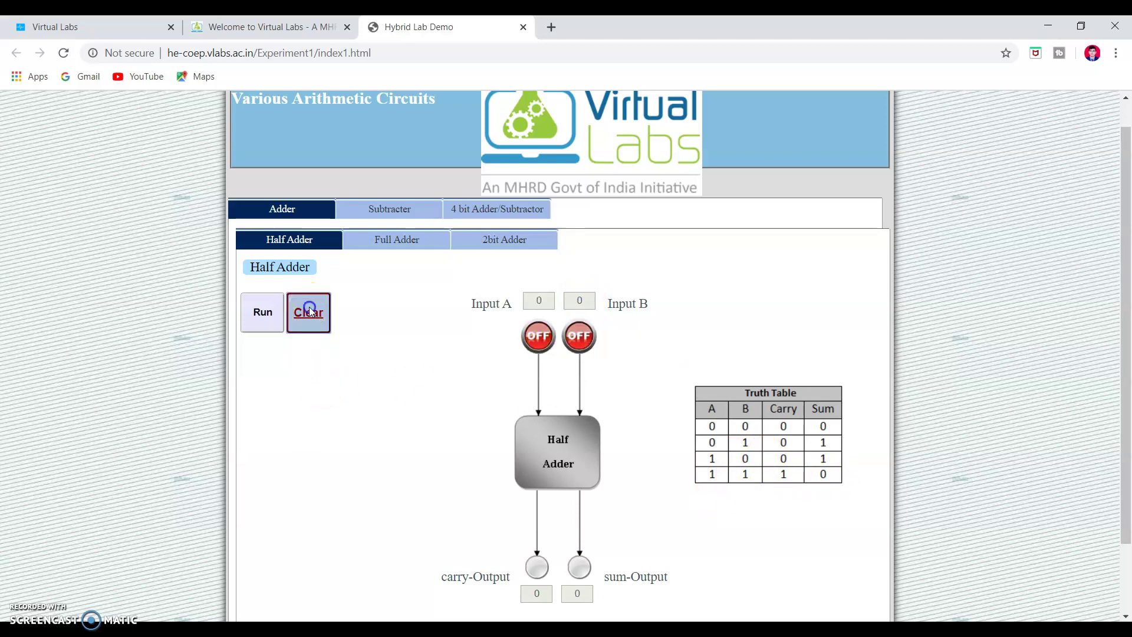
pyautogui.click(543, 349)
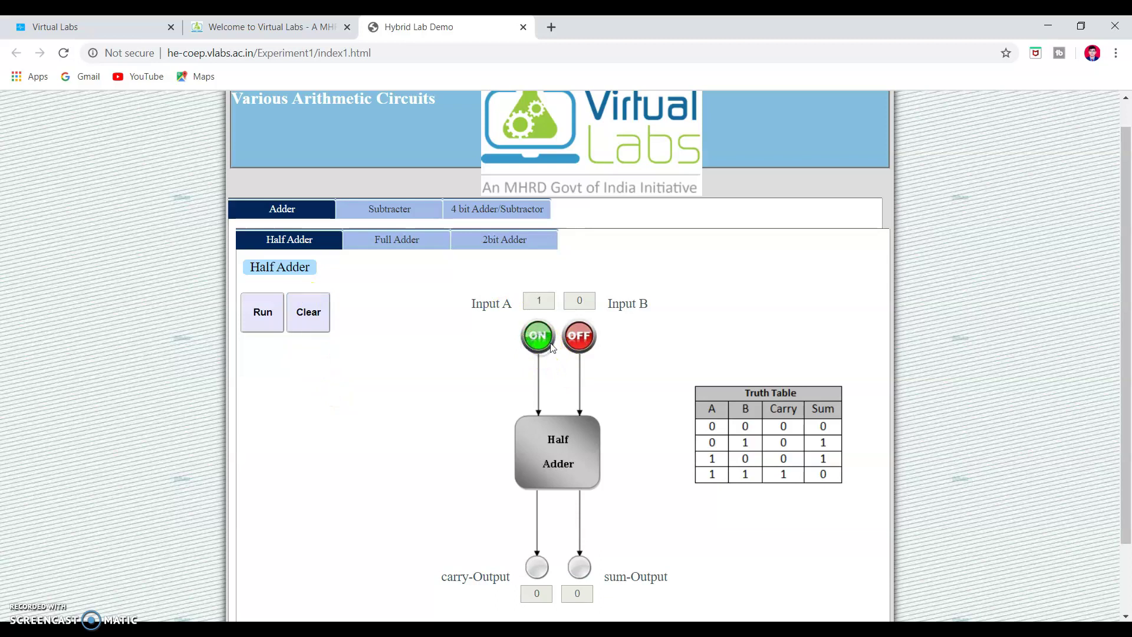
pyautogui.click(580, 341)
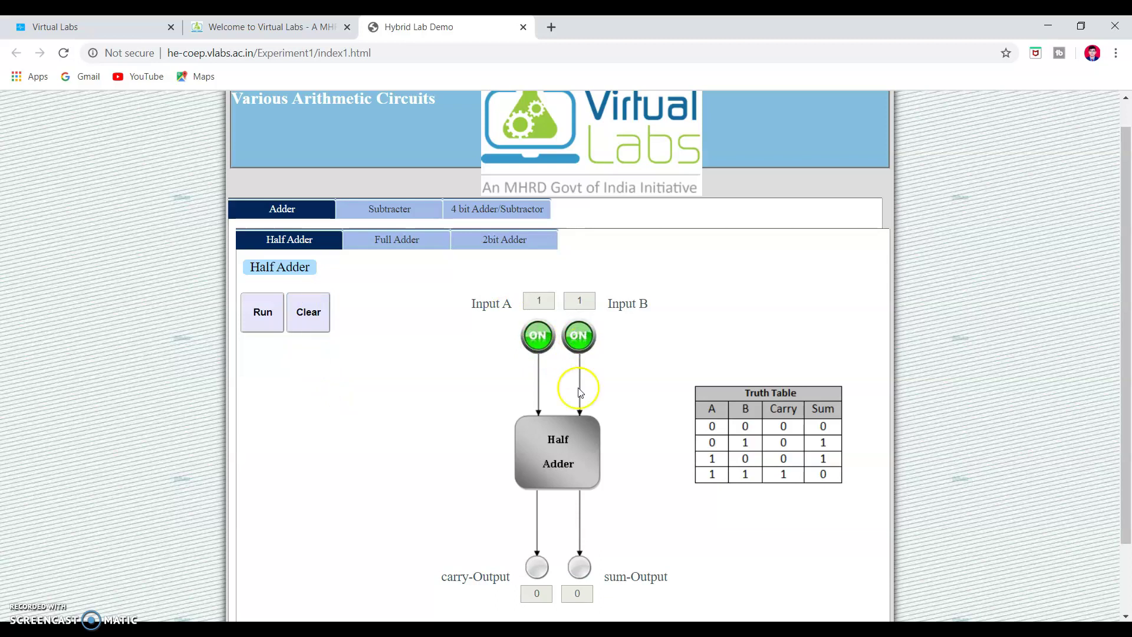
pyautogui.click(262, 318)
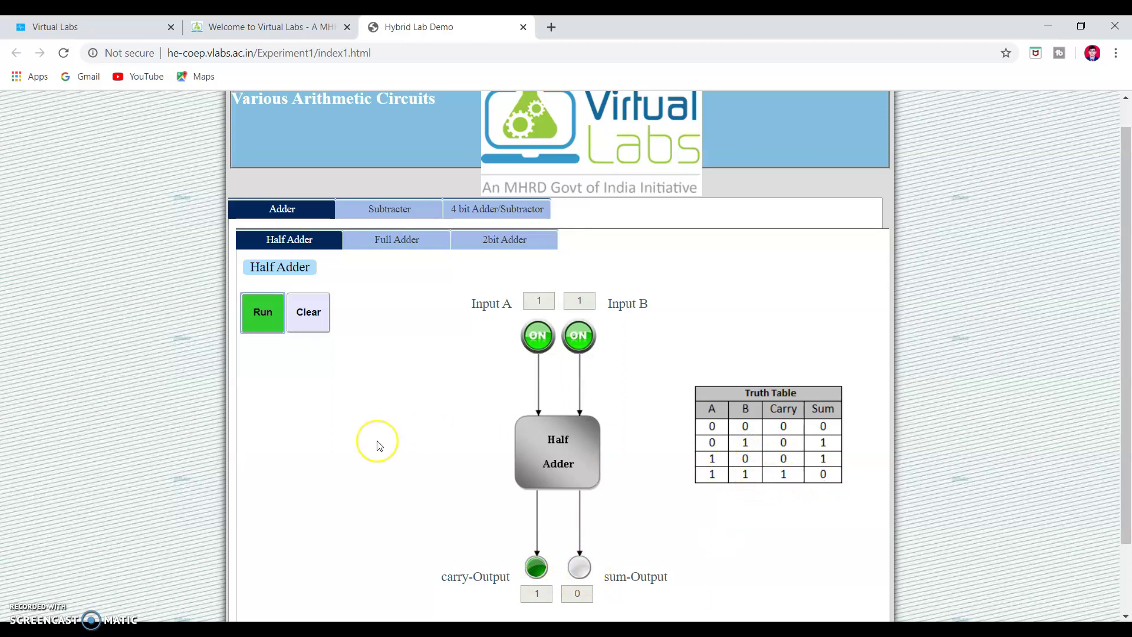
# Switch the simulator to the full adder and run it with A = 1, B = 0 and C = 0.
pyautogui.click(402, 243)
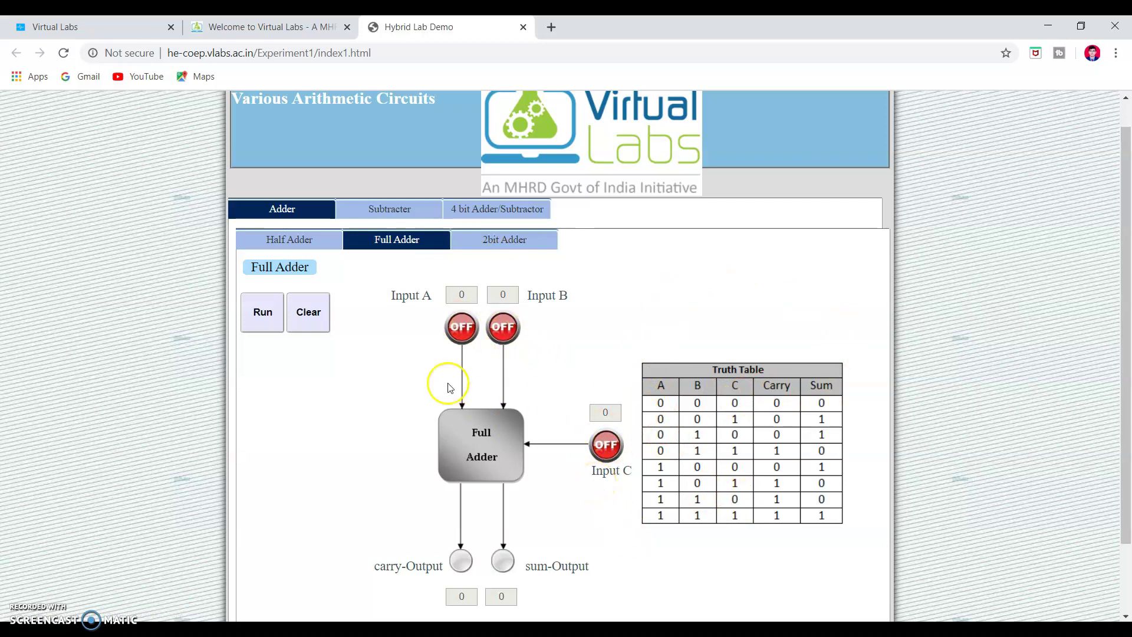
pyautogui.click(463, 337)
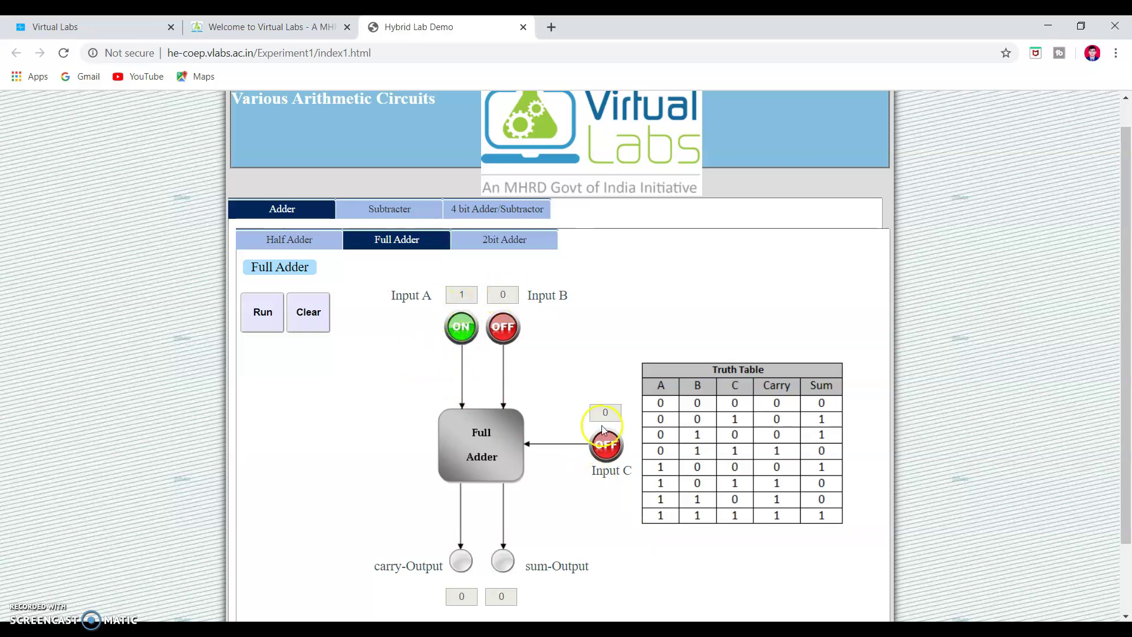
pyautogui.click(259, 311)
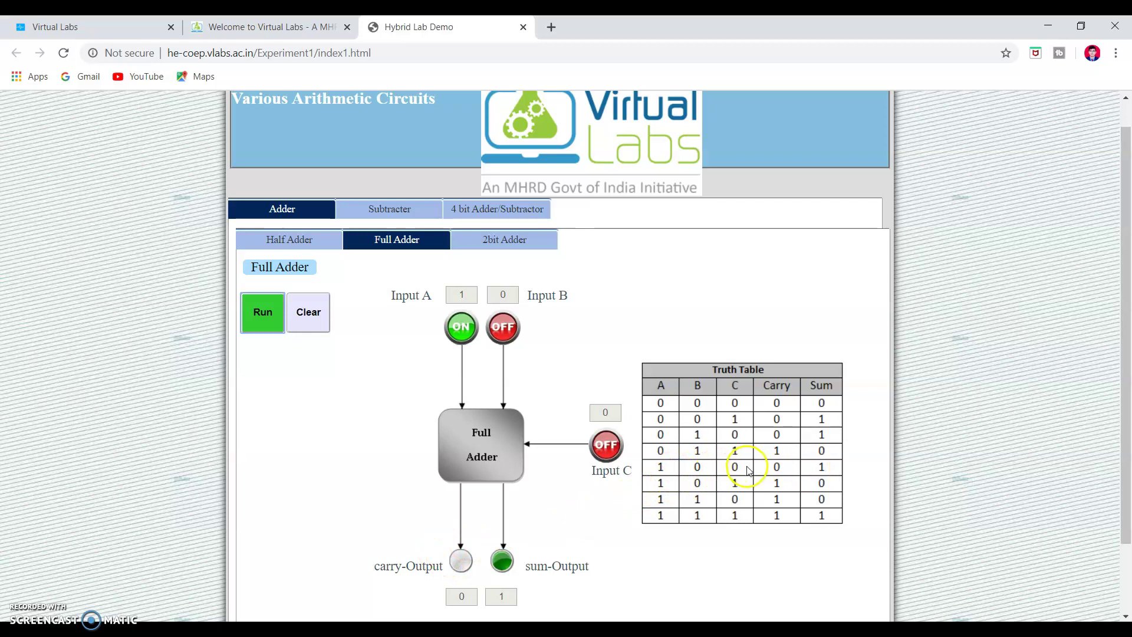
# Clear the full adder and run it again with inputs A, B and C all set to 1.
pyautogui.click(314, 309)
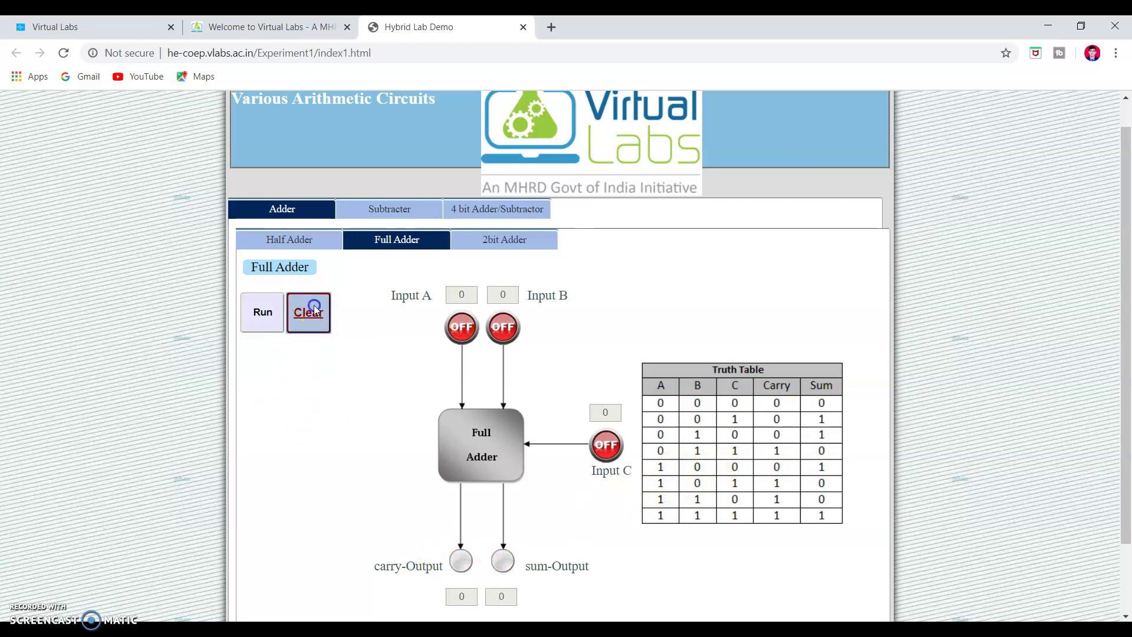
pyautogui.click(461, 328)
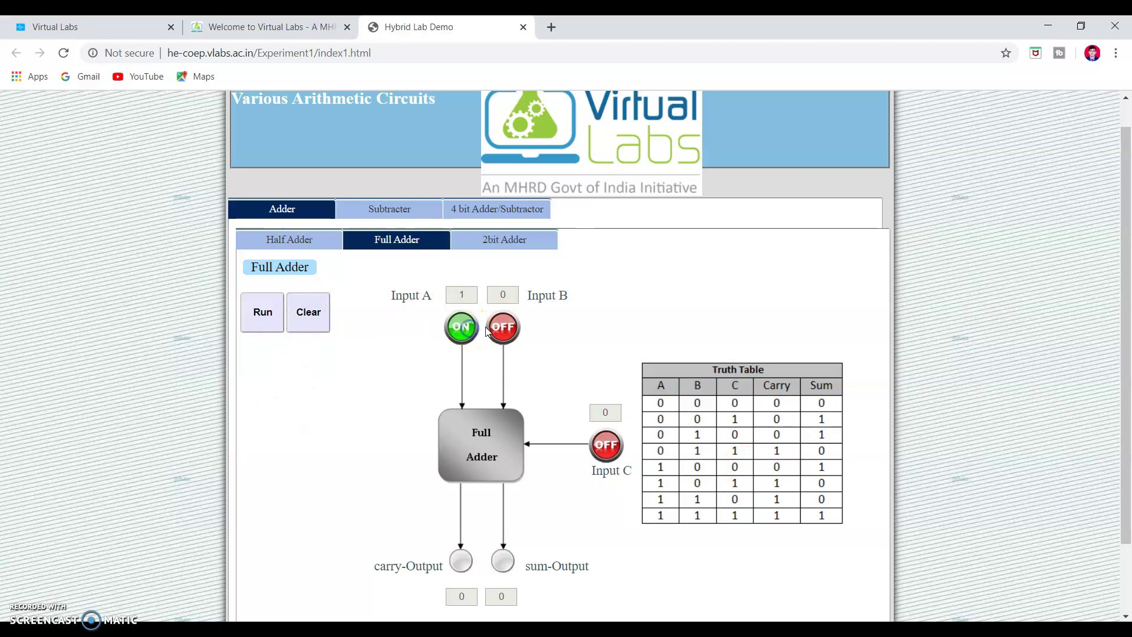
pyautogui.click(503, 328)
pyautogui.click(608, 449)
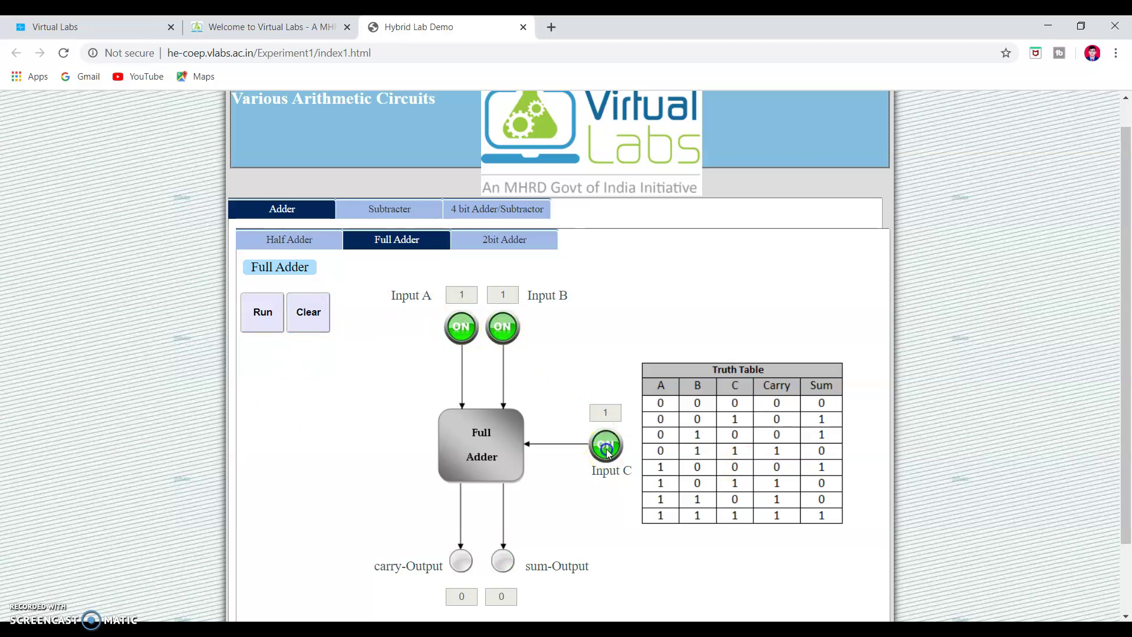
pyautogui.click(272, 321)
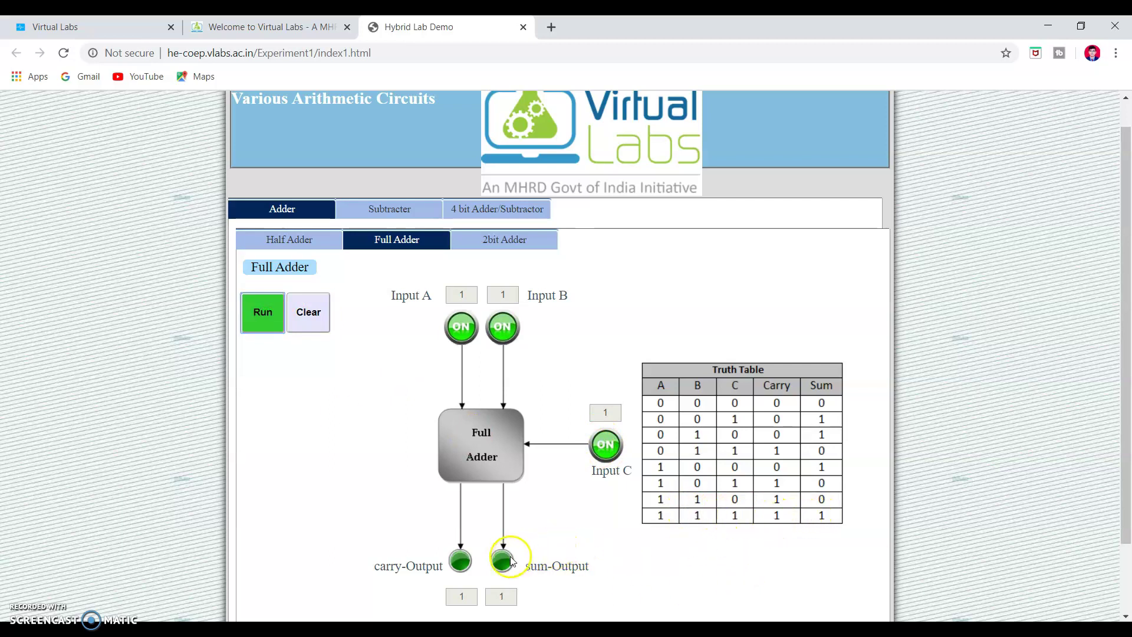
# Run the 2-bit adder simulation with A1, A2, B2 and Cin set to 1 and B1 left at 0.
pyautogui.click(497, 246)
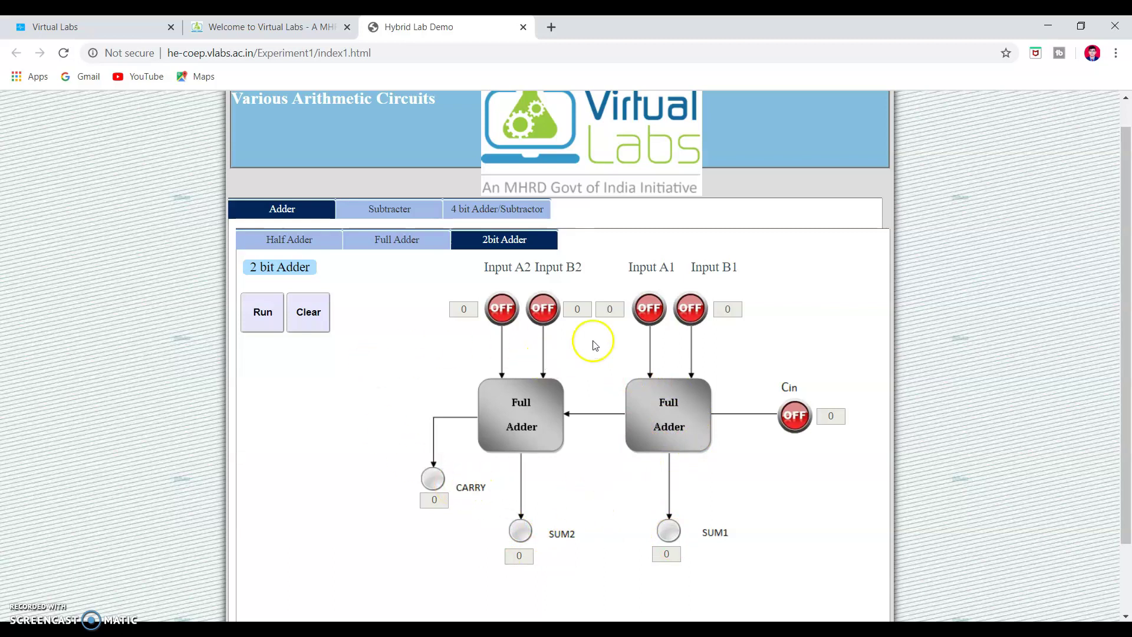
pyautogui.click(652, 317)
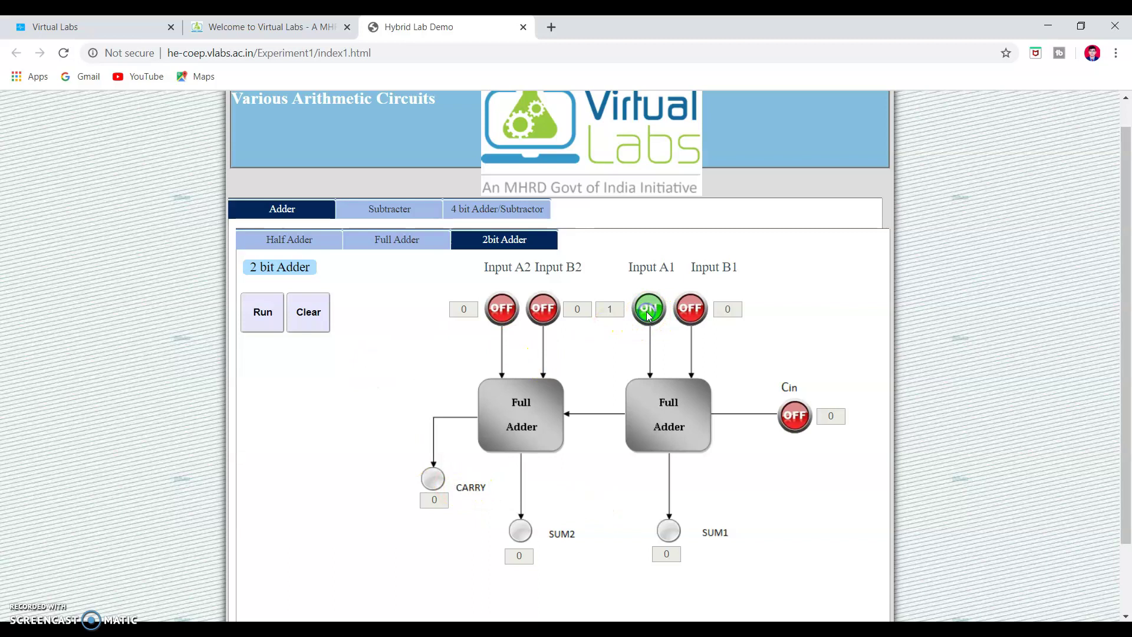
pyautogui.click(533, 307)
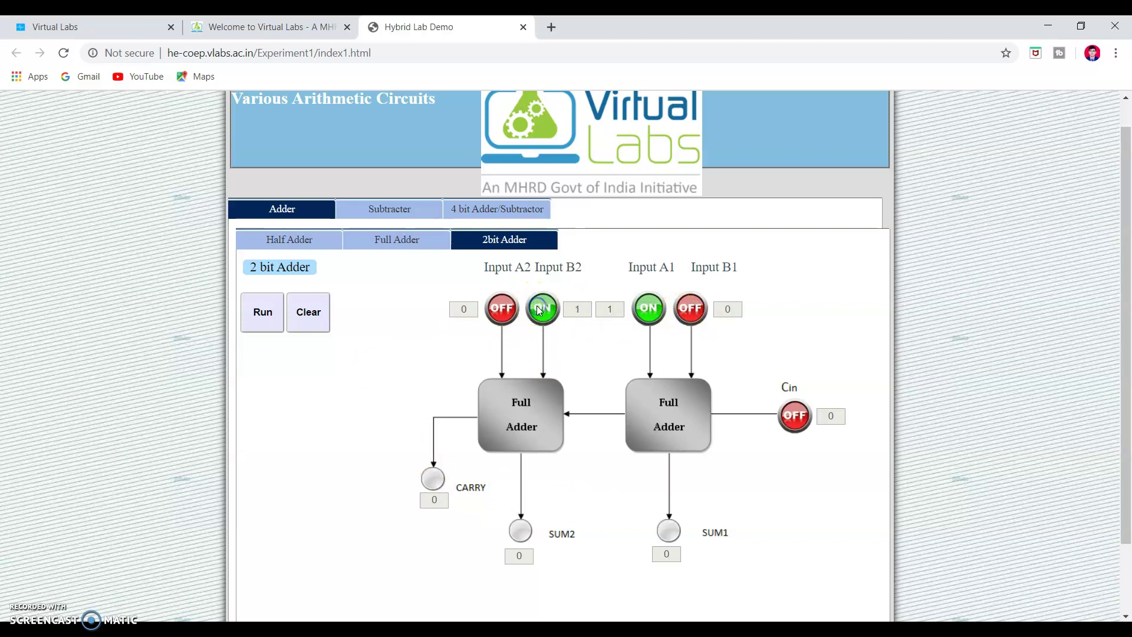
pyautogui.click(504, 308)
pyautogui.click(796, 417)
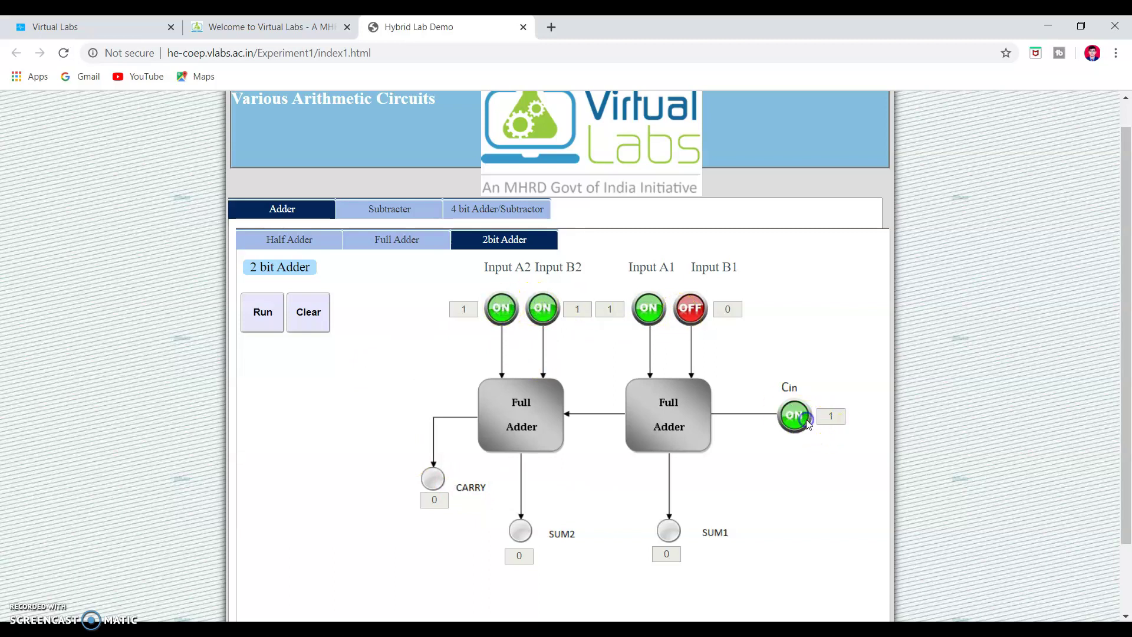
pyautogui.click(265, 316)
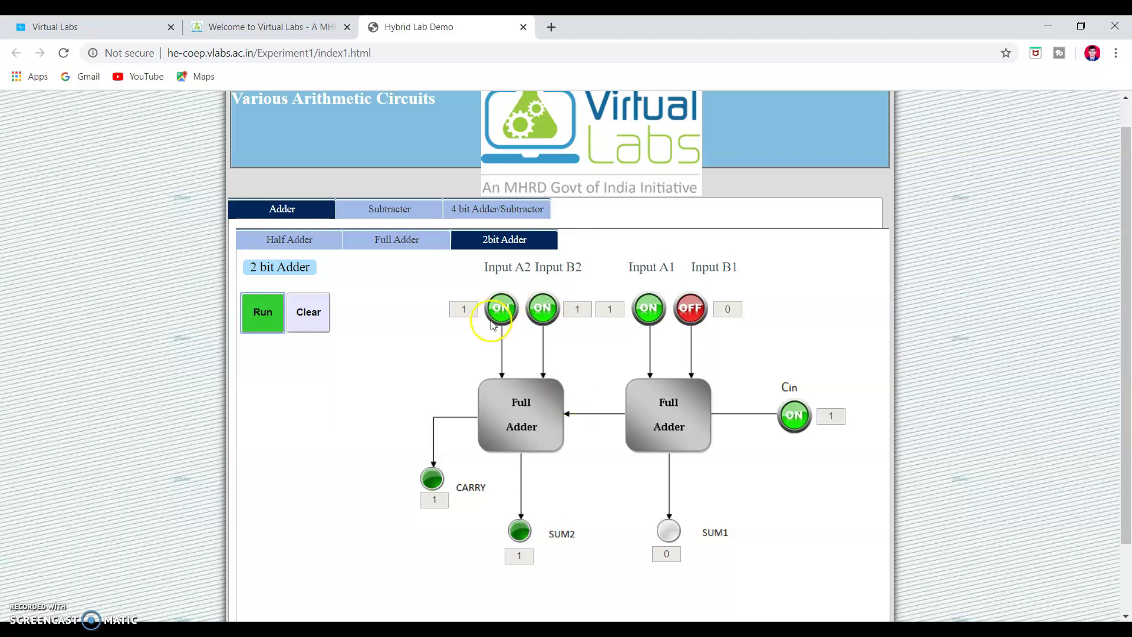
# Compare the 2-bit adder's outputs with the full adder's truth table, and clear the 2-bit adder.
pyautogui.click(421, 247)
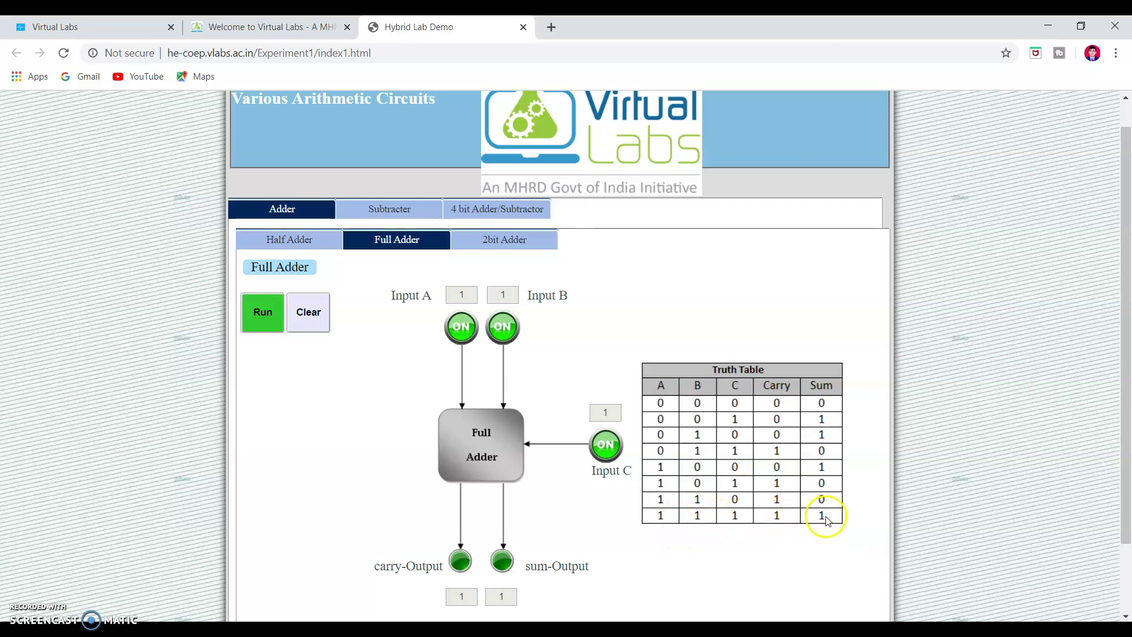
pyautogui.click(532, 251)
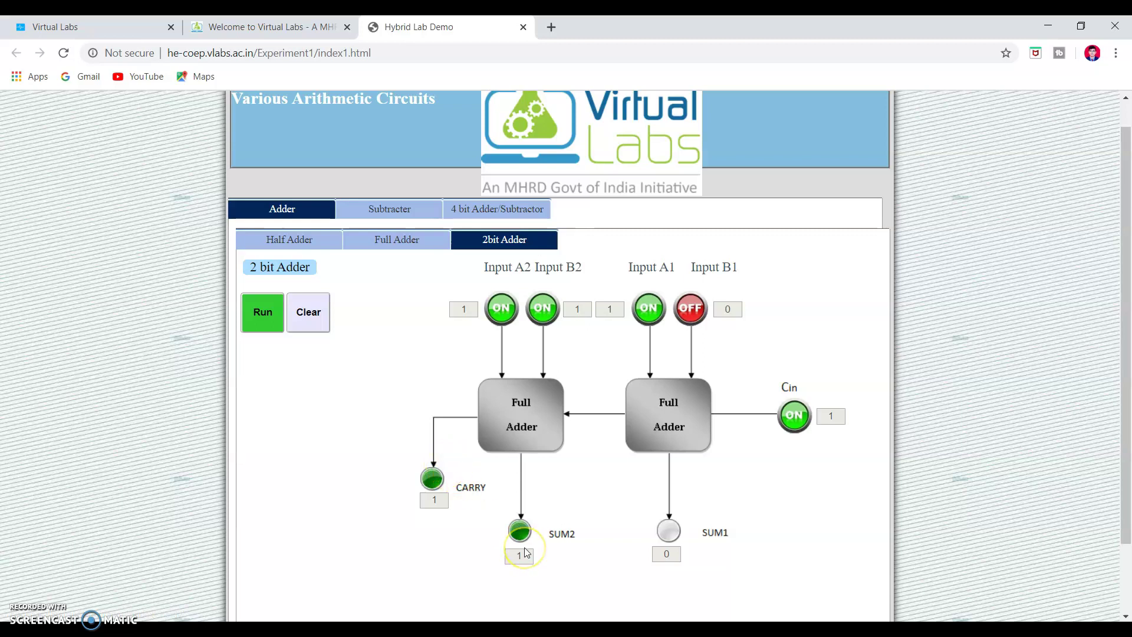
pyautogui.click(317, 321)
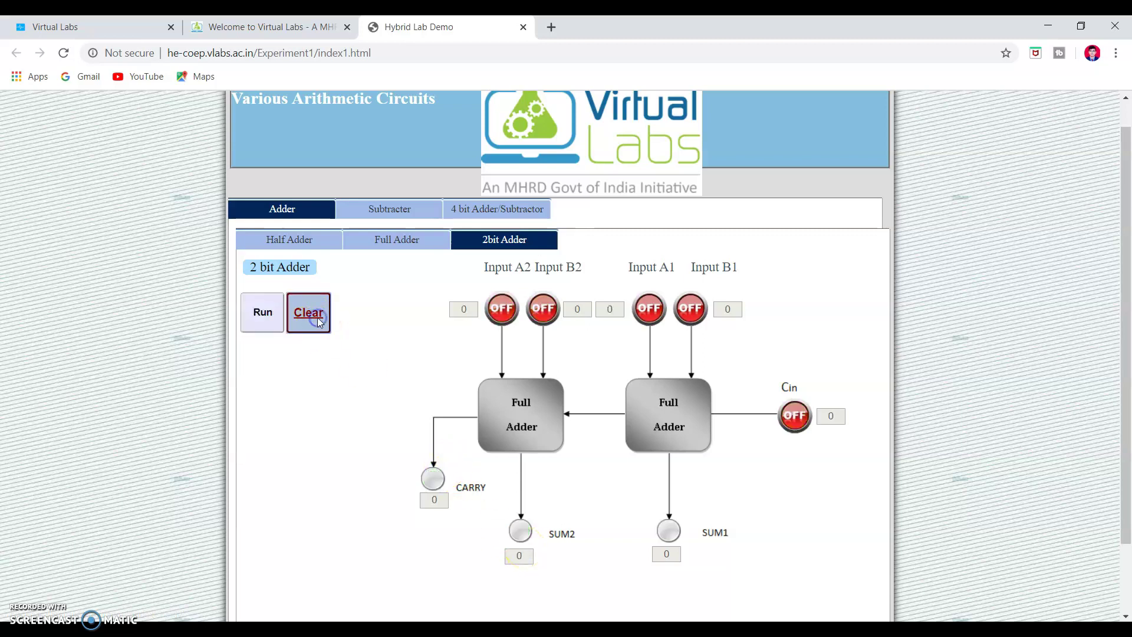
# Open the half subtractor simulation and run it with A = 1 and B = 0.
pyautogui.click(396, 211)
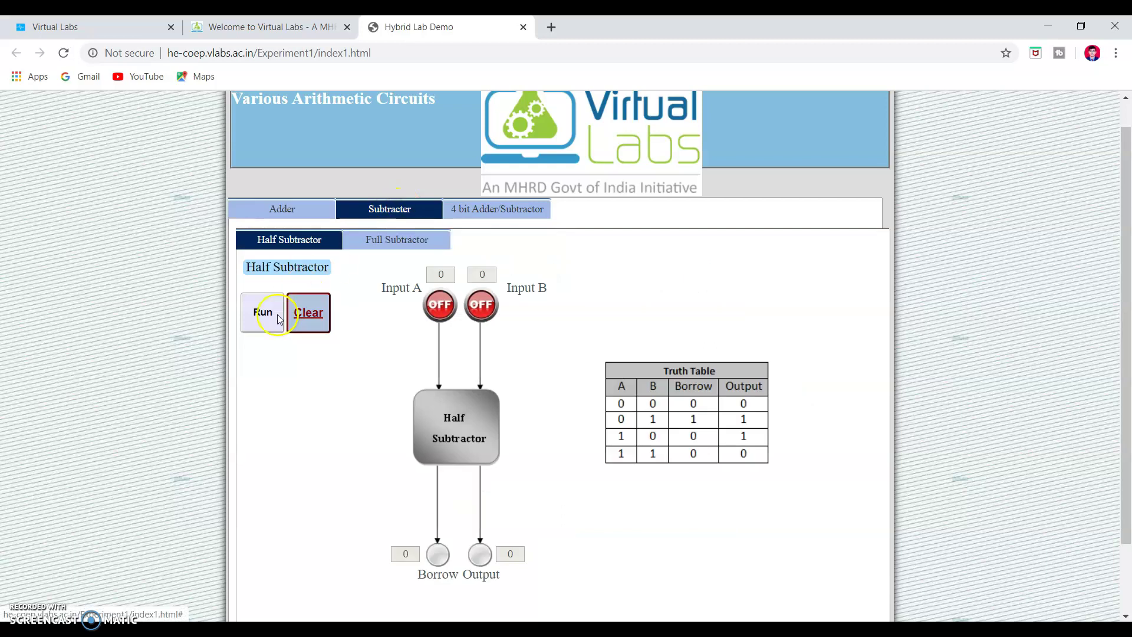
pyautogui.click(441, 306)
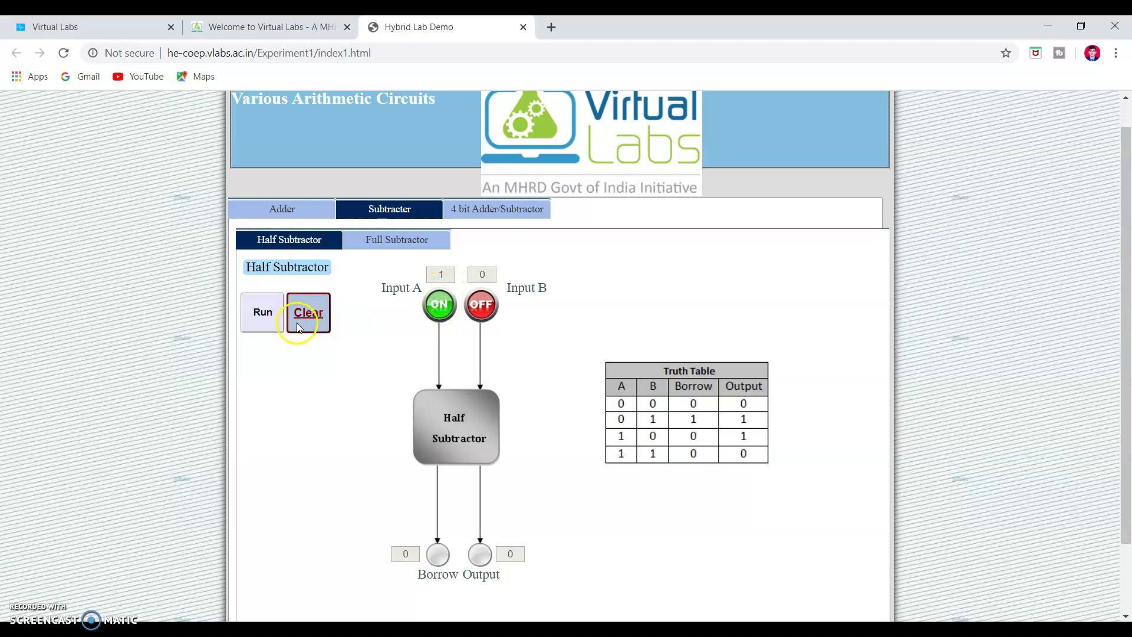
pyautogui.click(259, 313)
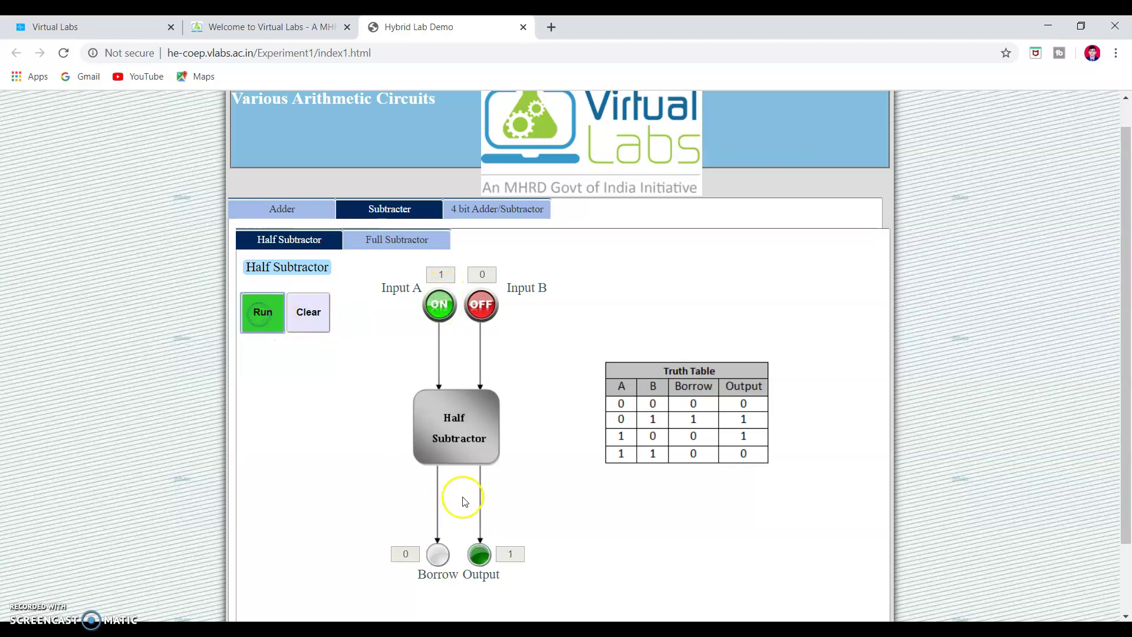
# Run the half subtractor simulation with inputs A and B both set to 1.
pyautogui.click(481, 305)
pyautogui.click(263, 316)
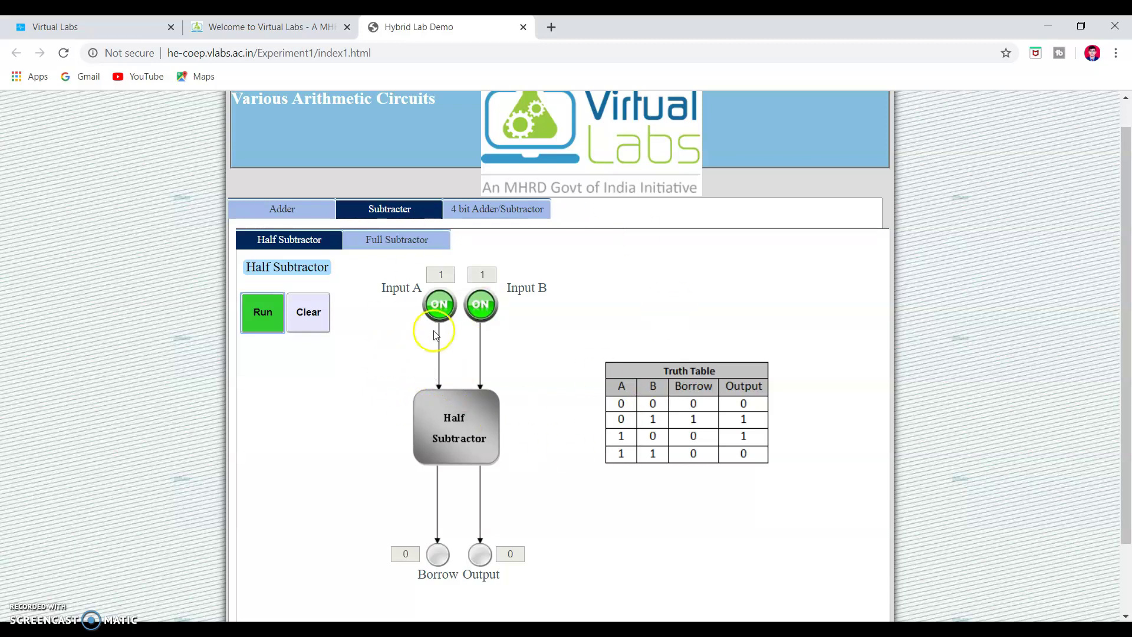
# Open the 4 bit Adder/Subtractor simulation and examine its inputs, full adder stages, carry and sum outputs.
pyautogui.click(499, 212)
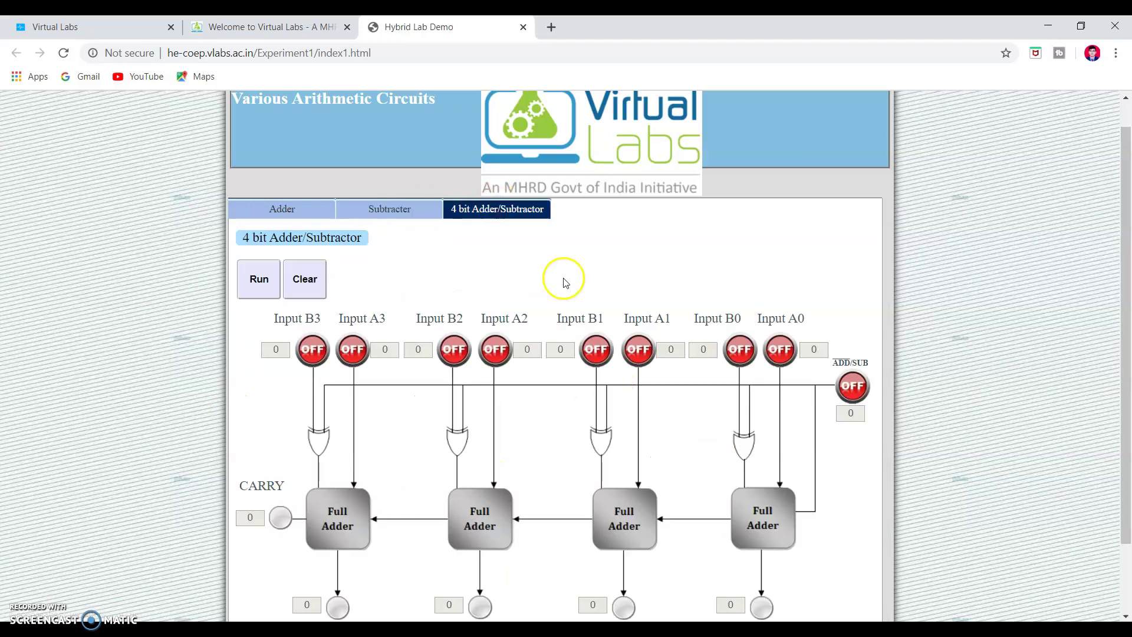
pyautogui.moveTo(1126, 254); pyautogui.dragTo(1127, 312)
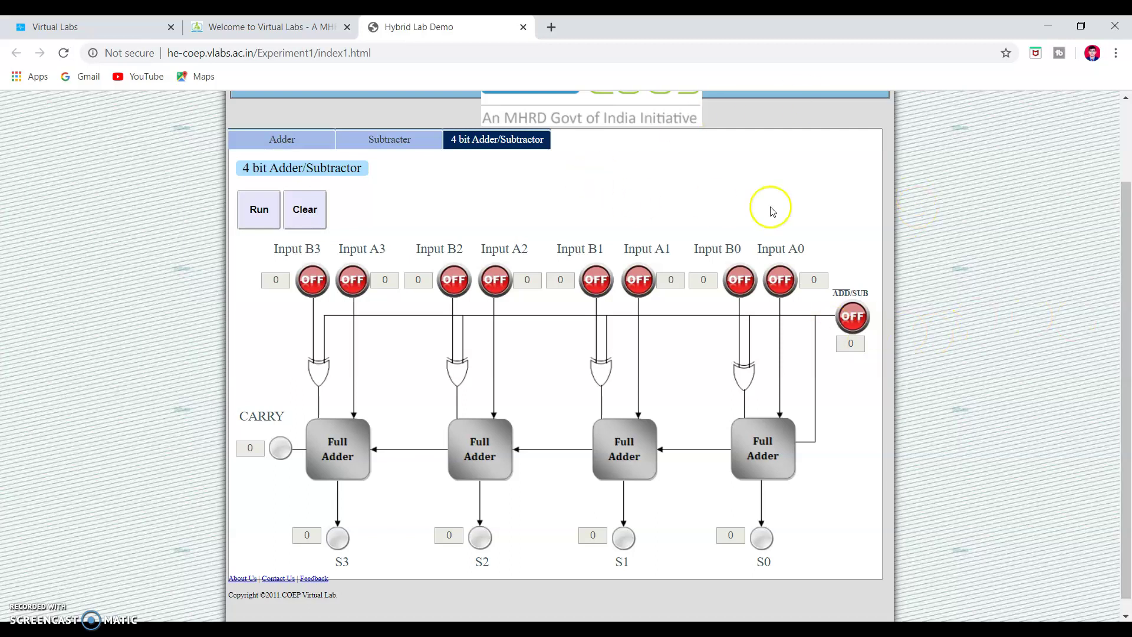
pyautogui.scroll(2, 1124, 289)
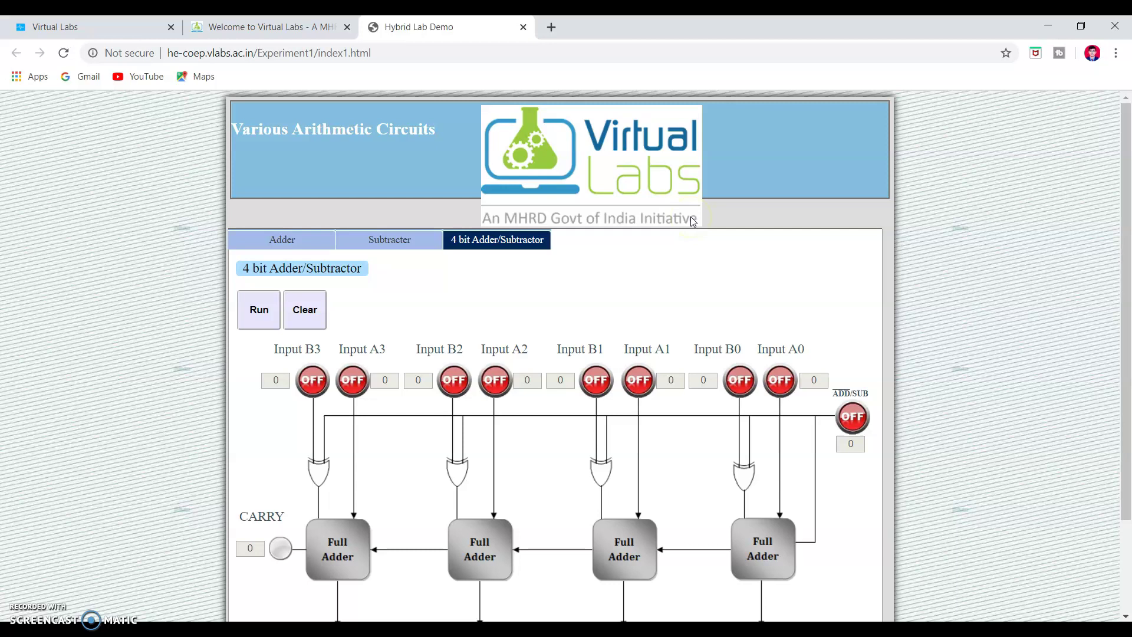
# Close the simulator, try the experiment page's Electronics & Communications link, and return to the IIT Bombay lab list.
pyautogui.click(523, 27)
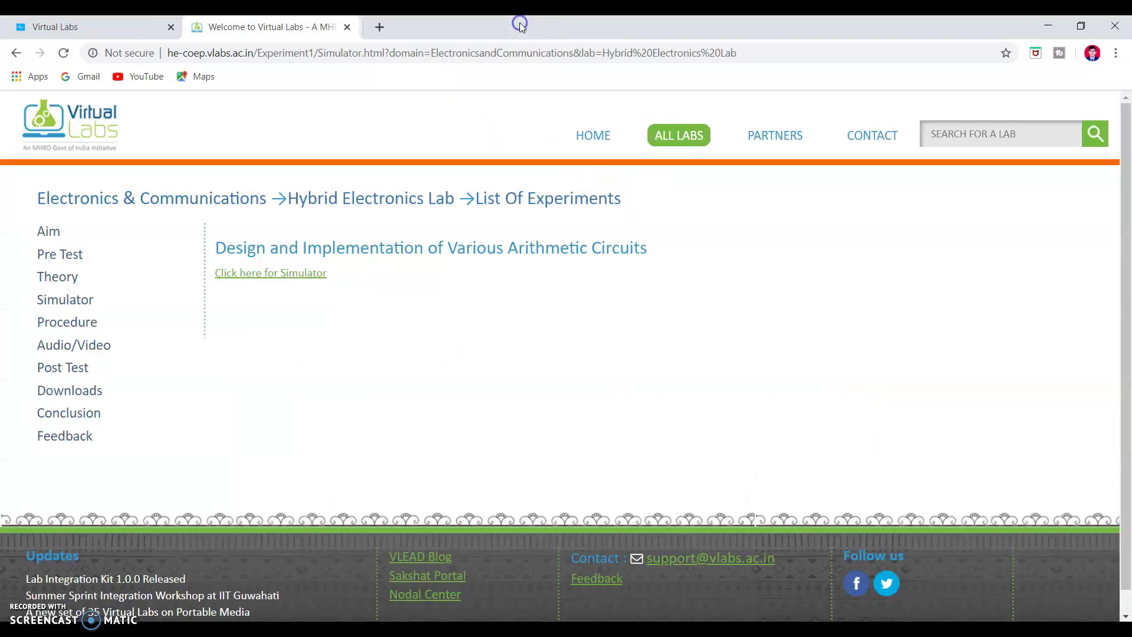
pyautogui.click(230, 202)
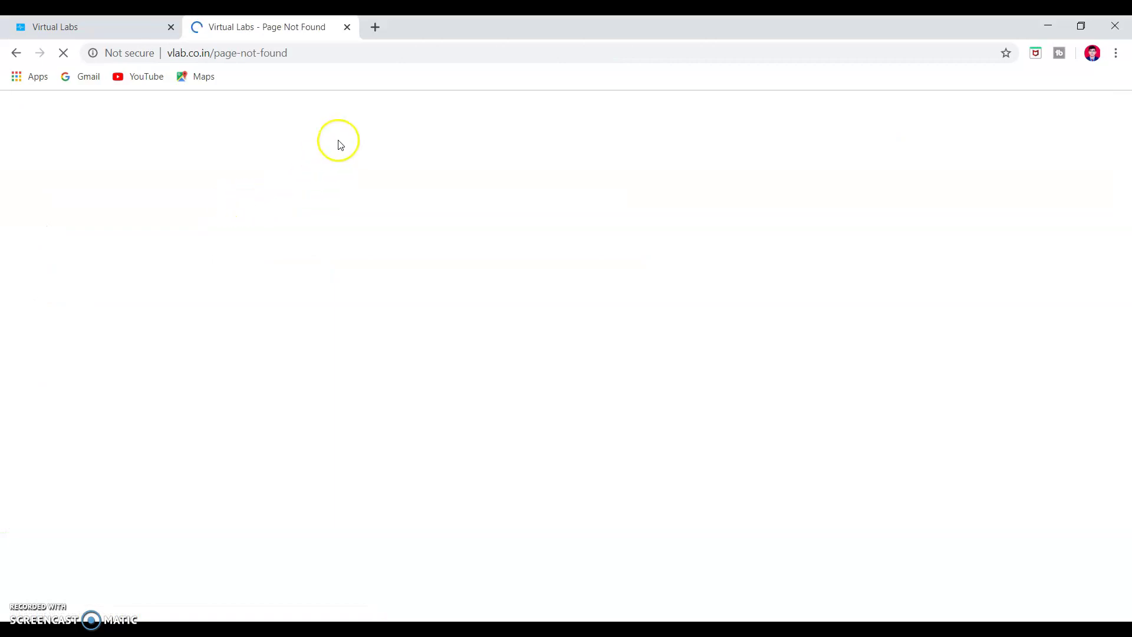
pyautogui.click(348, 27)
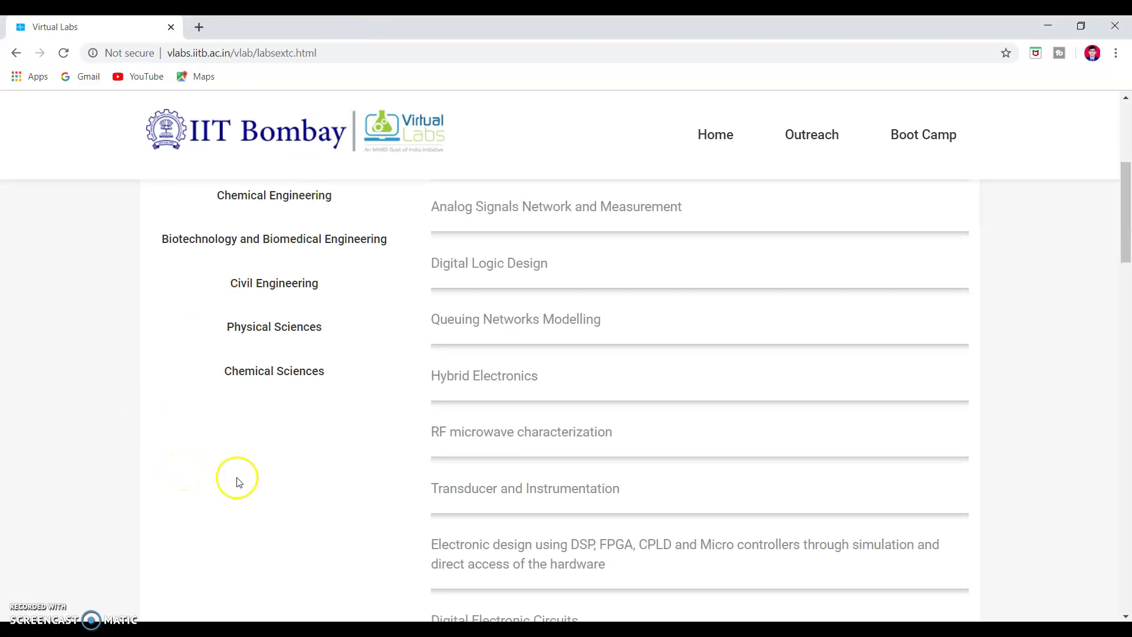
# Try to open the Boot Camp page from the IIT Bombay site, and return to the Electronics & Communications lab list.
pyautogui.moveTo(1126, 235); pyautogui.dragTo(1121, 204)
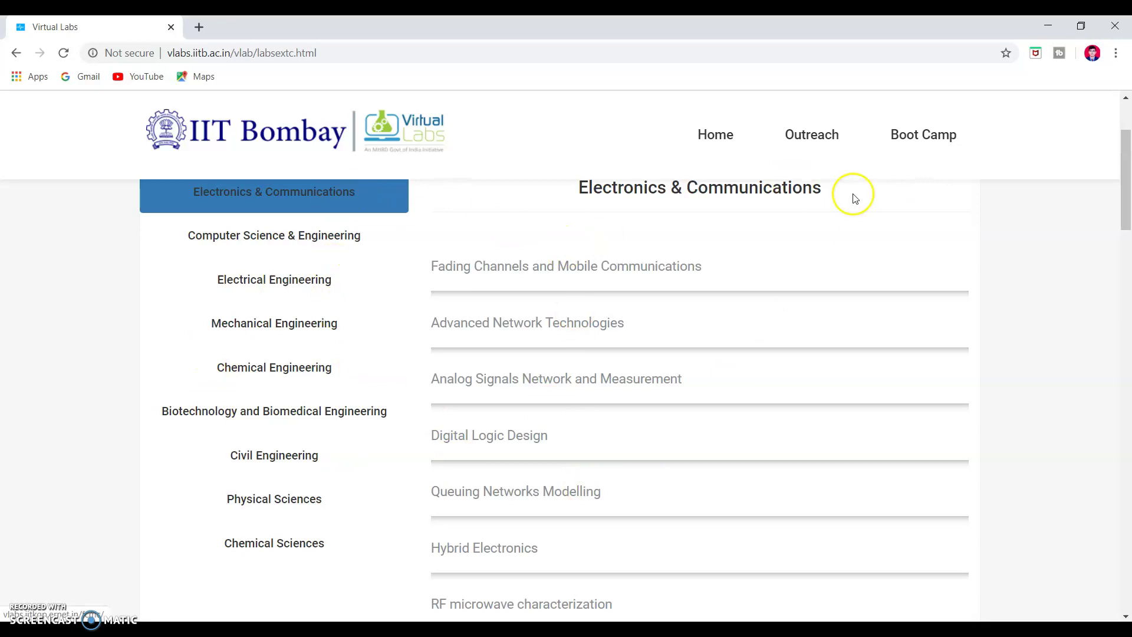
pyautogui.click(926, 141)
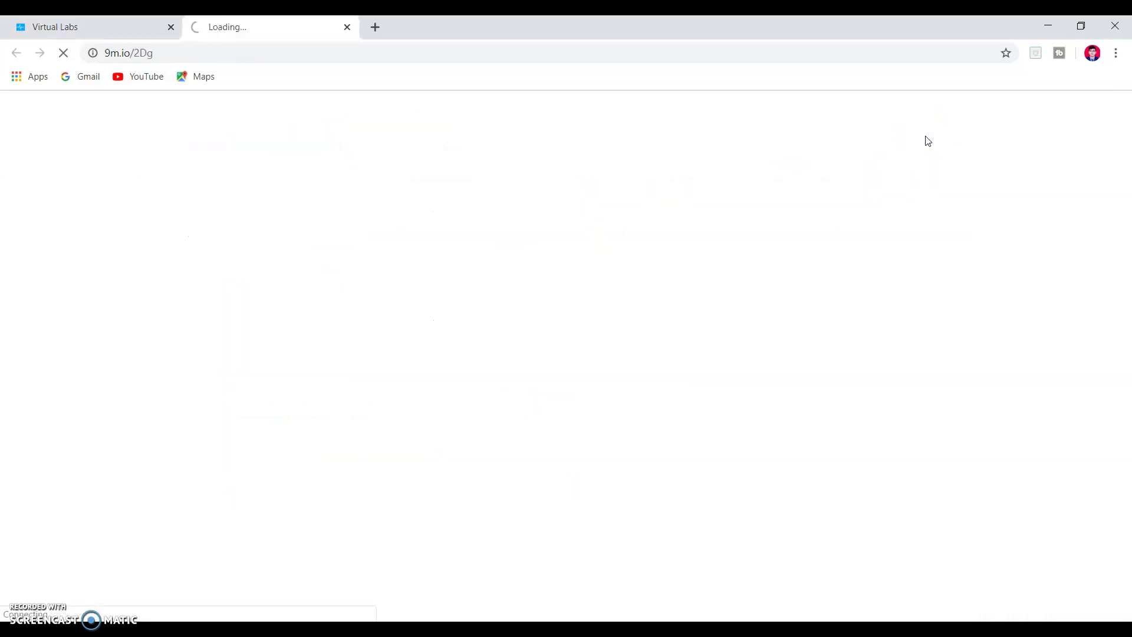
pyautogui.click(104, 24)
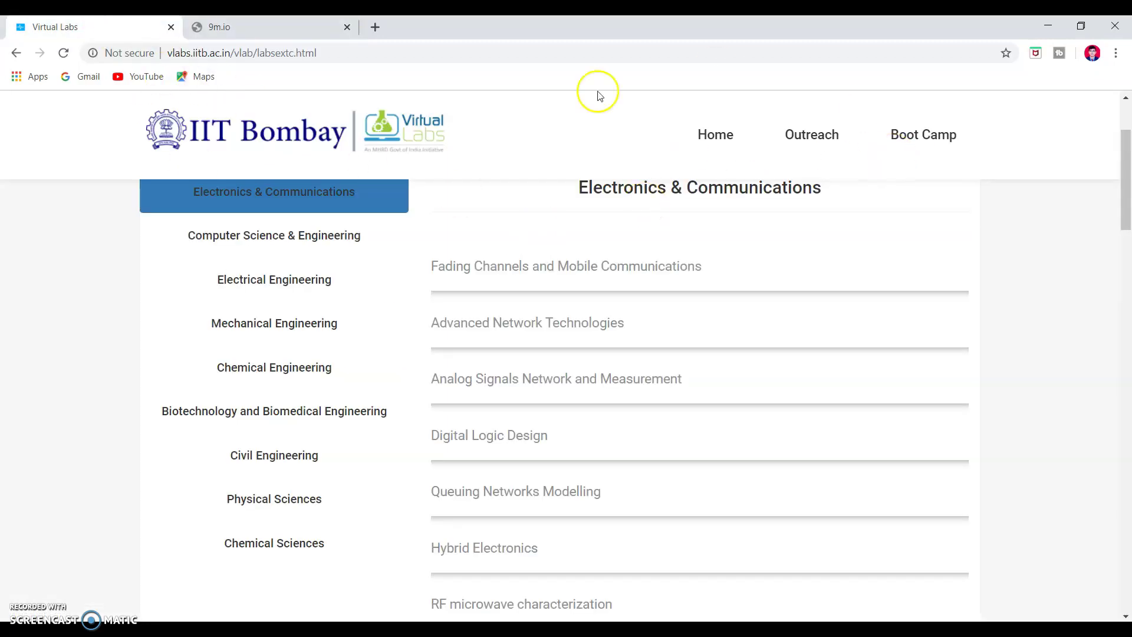
pyautogui.click(346, 27)
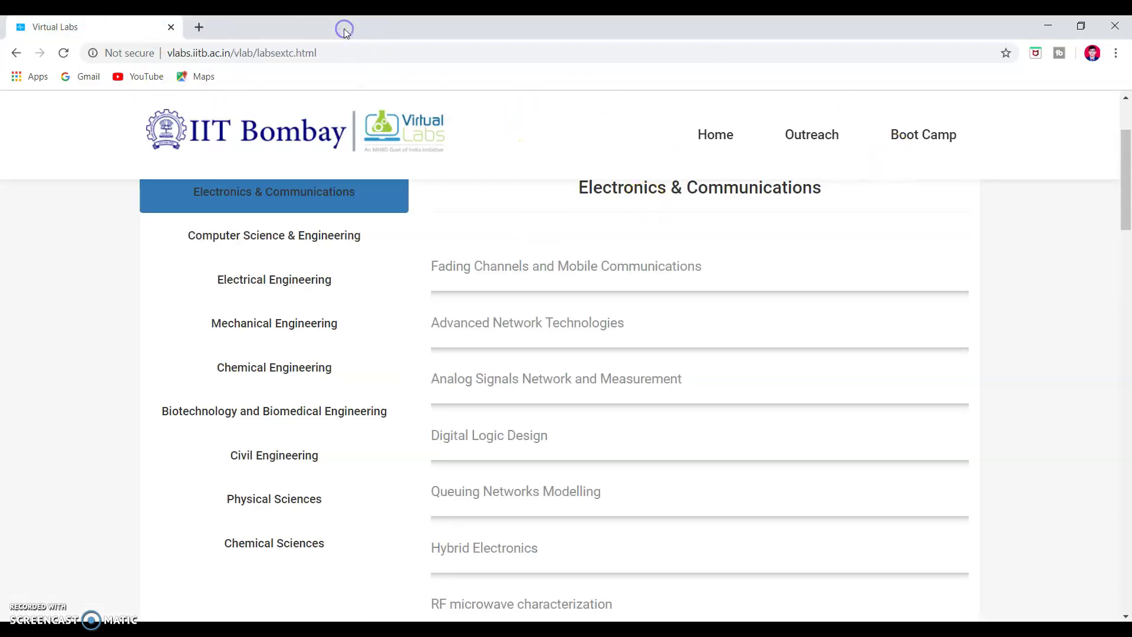